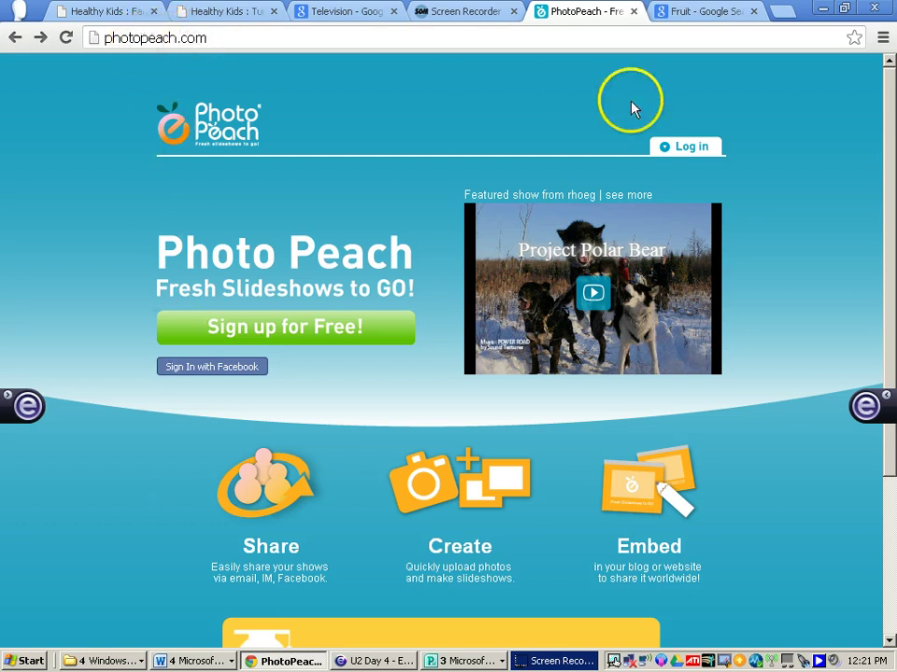
- Log in to the PhotoPeach account with the prefilled credentials and look through the existing slideshows on the home page
left_click(696, 149)
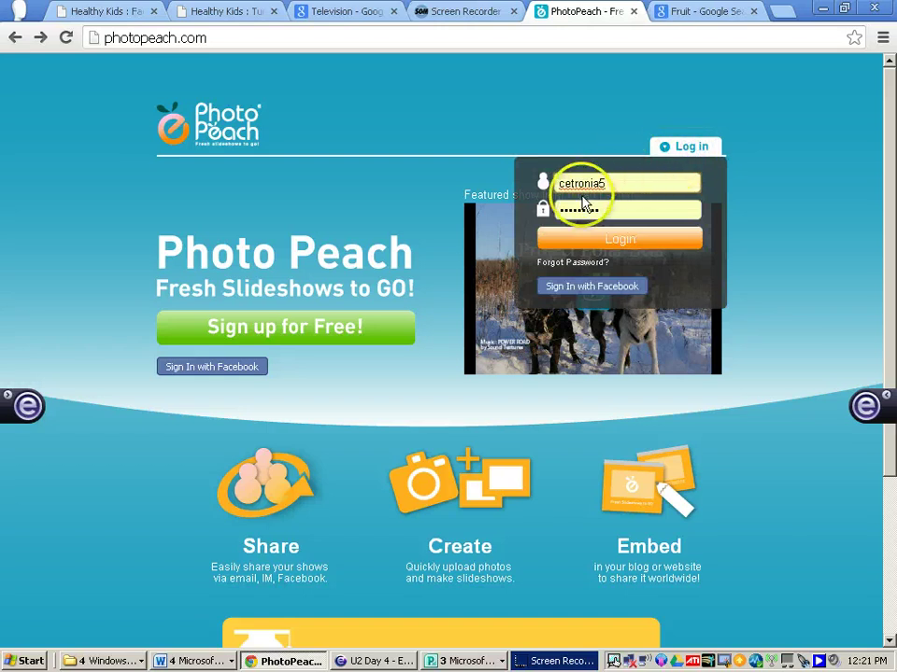
left_click(610, 241)
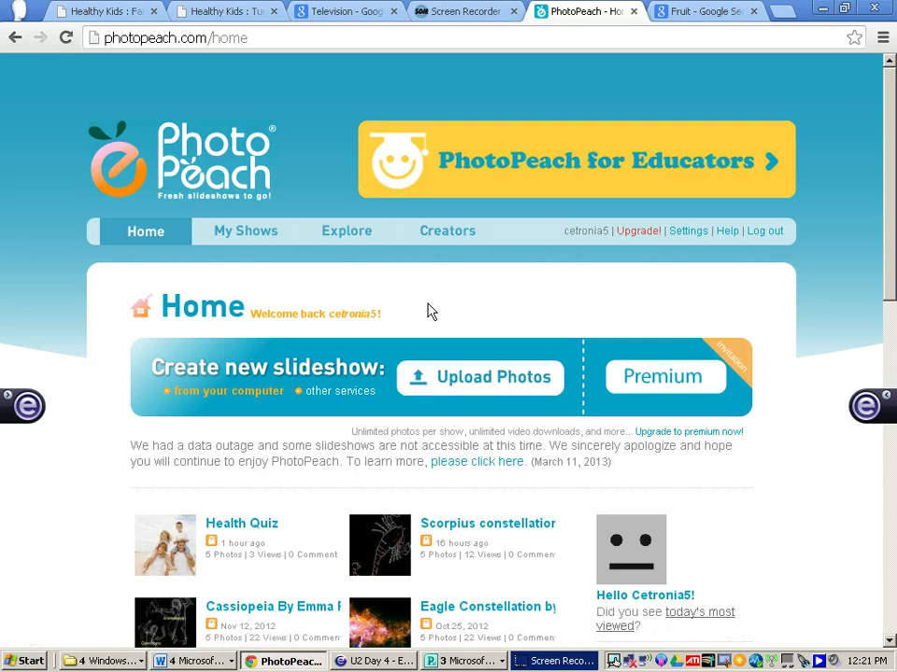
scroll(424, 322, "down", 5)
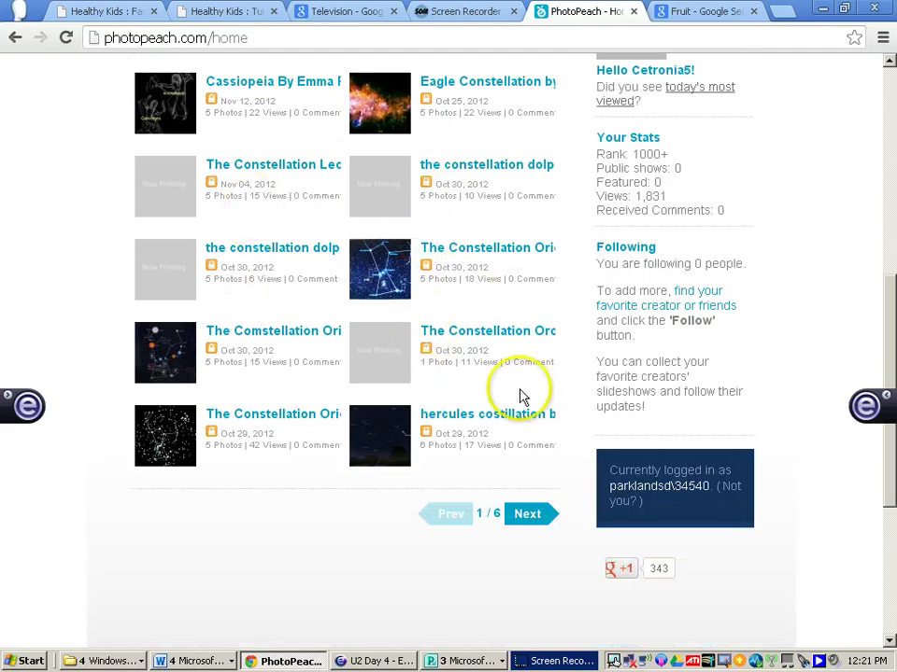
scroll(389, 515, "up", 5)
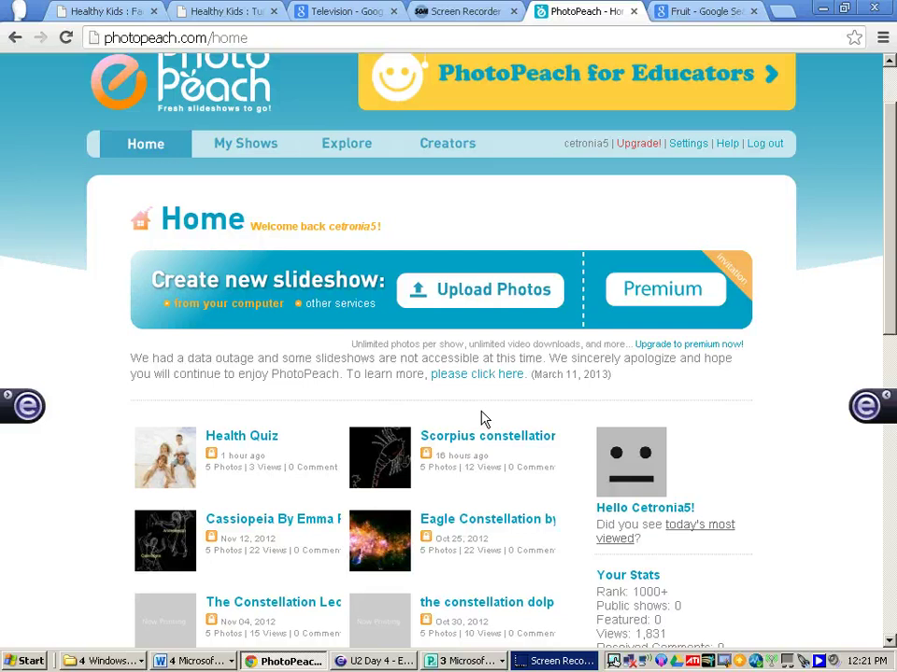
- Create a new slideshow by uploading Picture 1 through Picture 5 from the KINES 126 folder
left_click(465, 298)
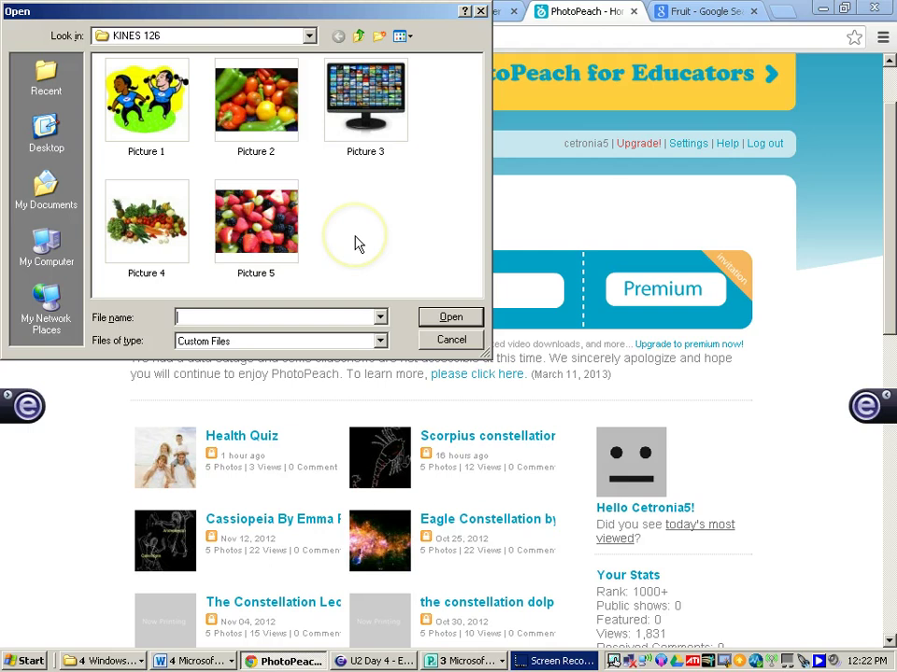
left_click(162, 136)
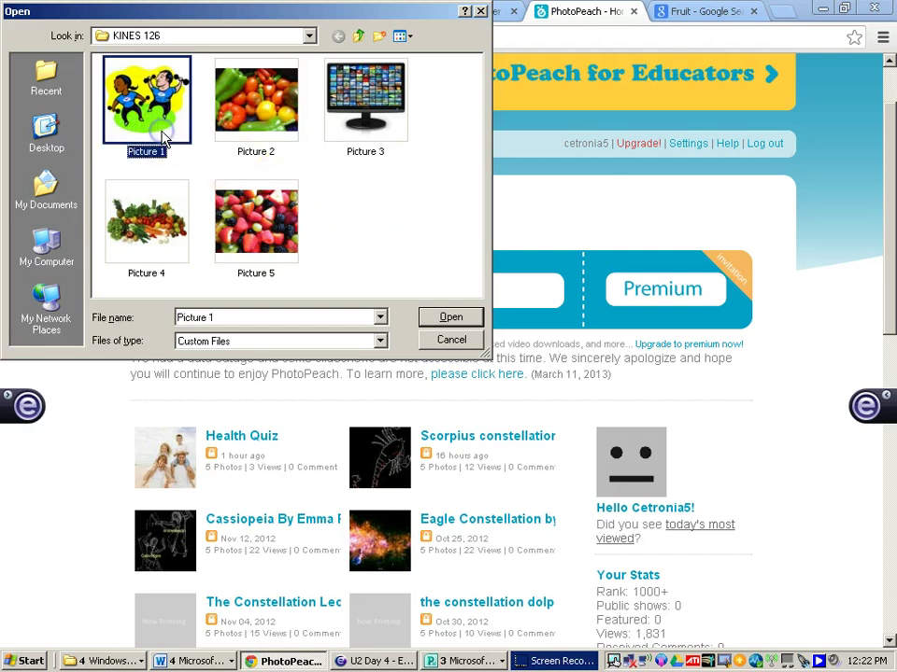
left_click(297, 117, "ctrl")
left_click(360, 126, "ctrl")
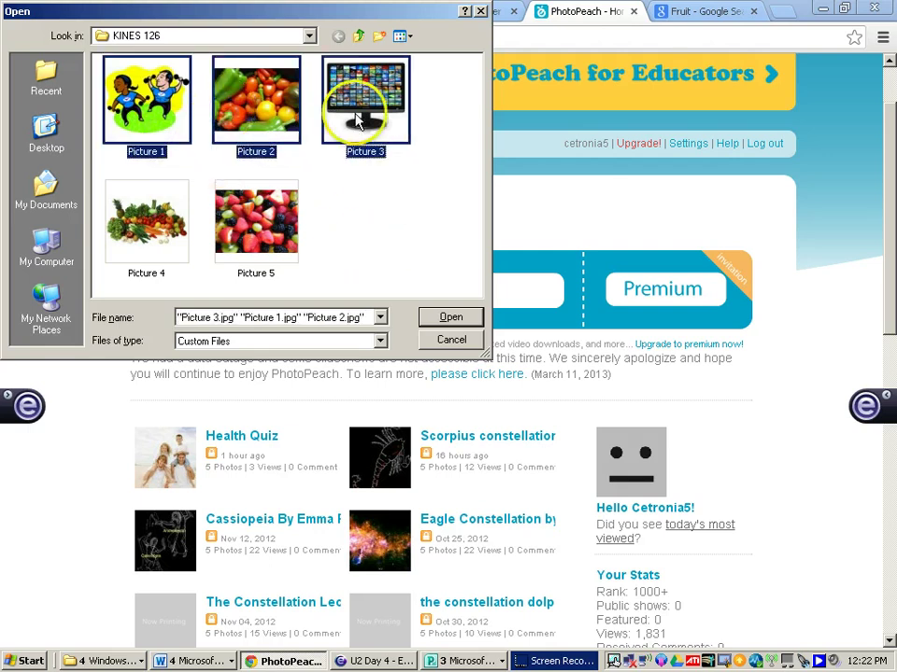
left_click(187, 222, "ctrl")
left_click(247, 224, "ctrl")
left_click(445, 316)
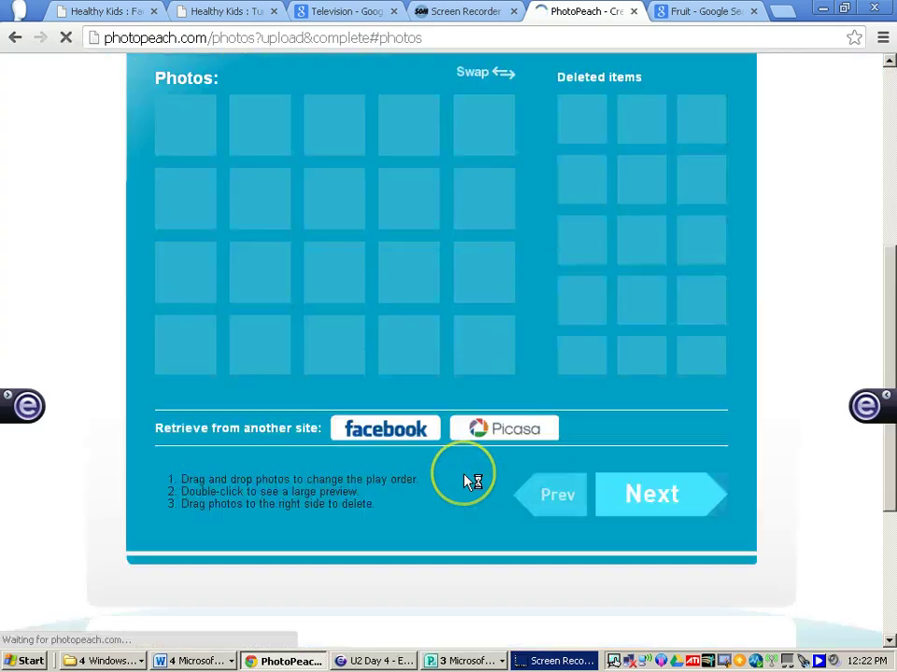
- Upload an additional copy of Picture 3 to the slideshow's photos
scroll(390, 353, "up", 1)
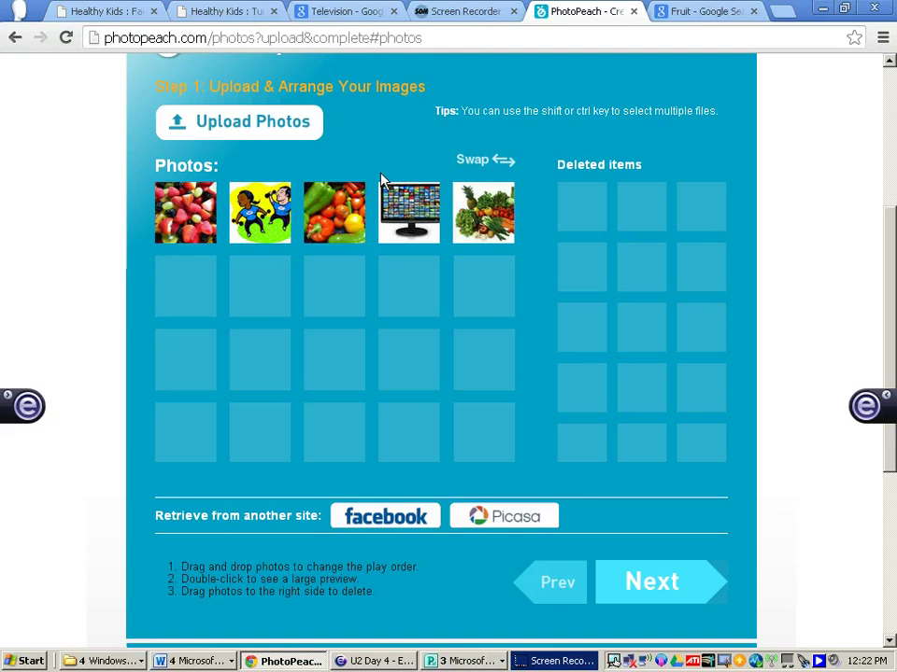
left_click(237, 127)
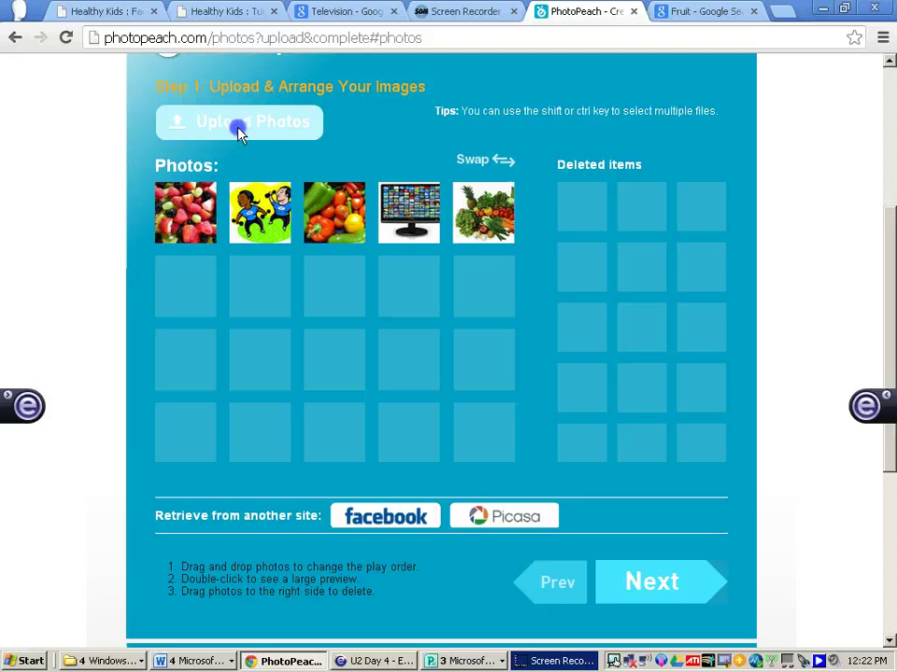
double_click(369, 129)
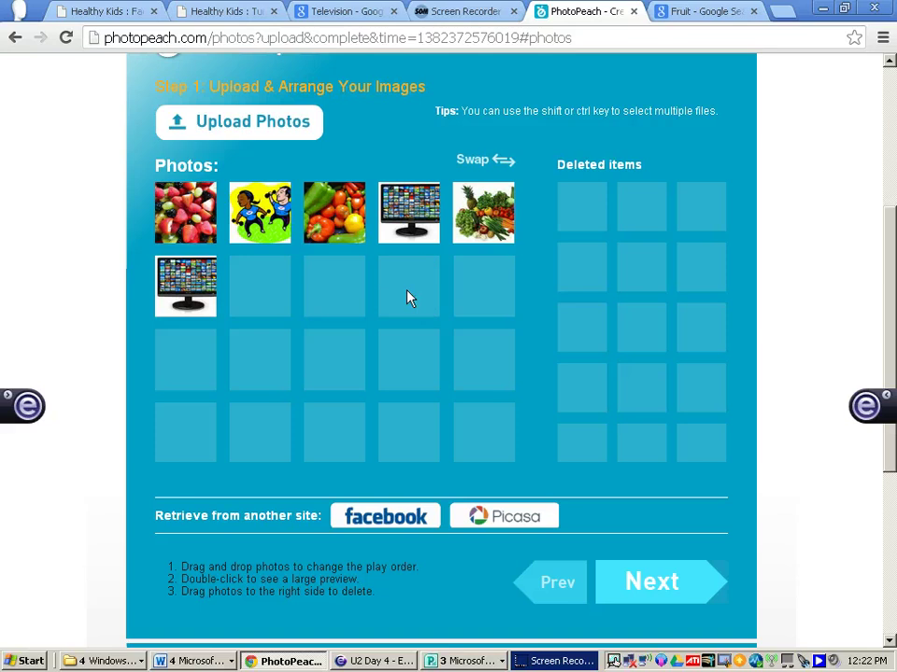
- Reorder the photos so the exercise cartoon comes first and the first television picture comes fifth, after the vegetables
left_click(353, 286)
left_click_drag(269, 221, 235, 228)
left_click_drag(327, 211, 453, 231)
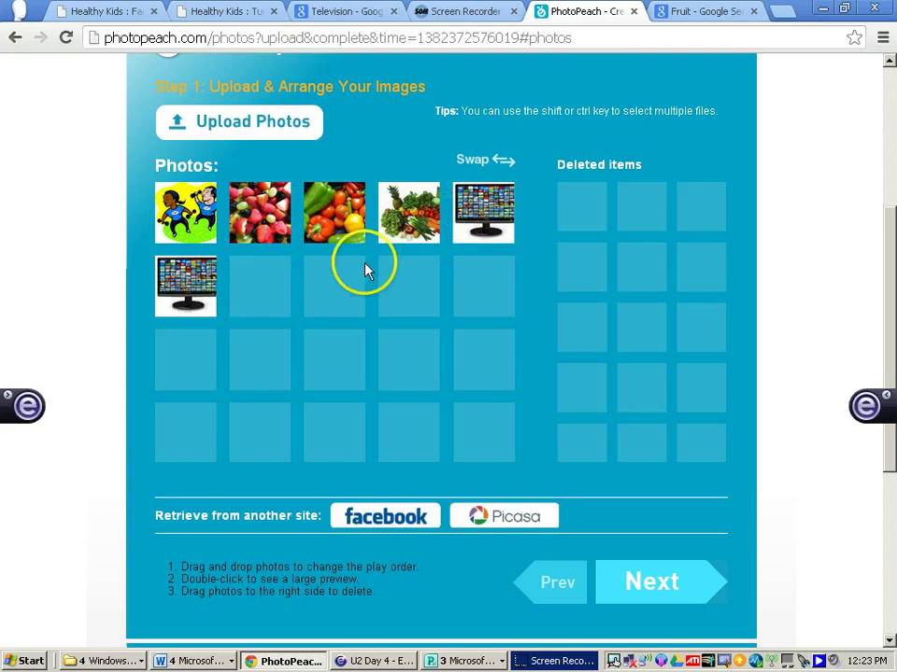
- Remove the duplicate television picture from the slideshow by moving it to the deleted items
left_click_drag(223, 283, 581, 208)
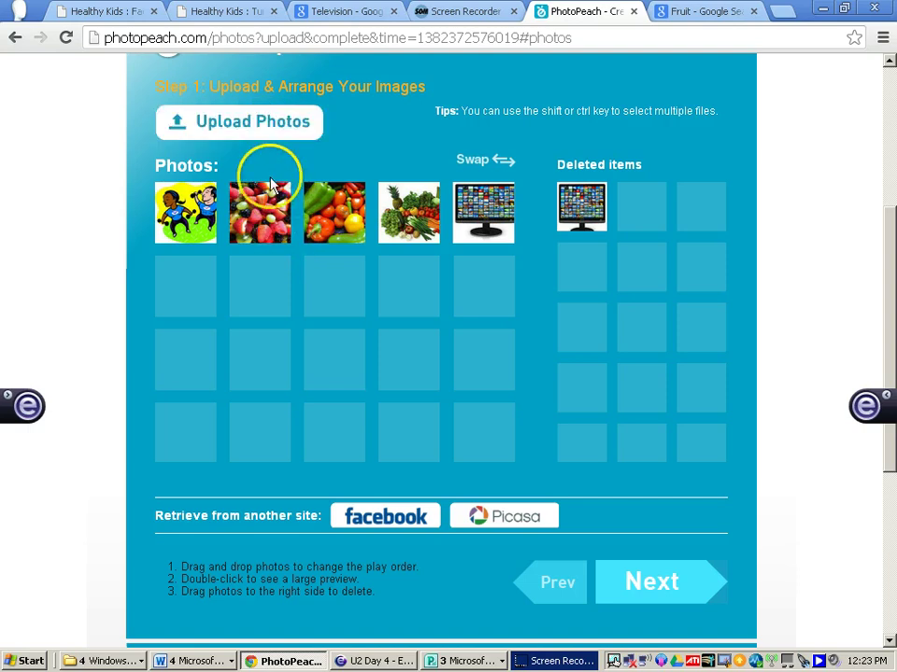
scroll(448, 334, "up", 1)
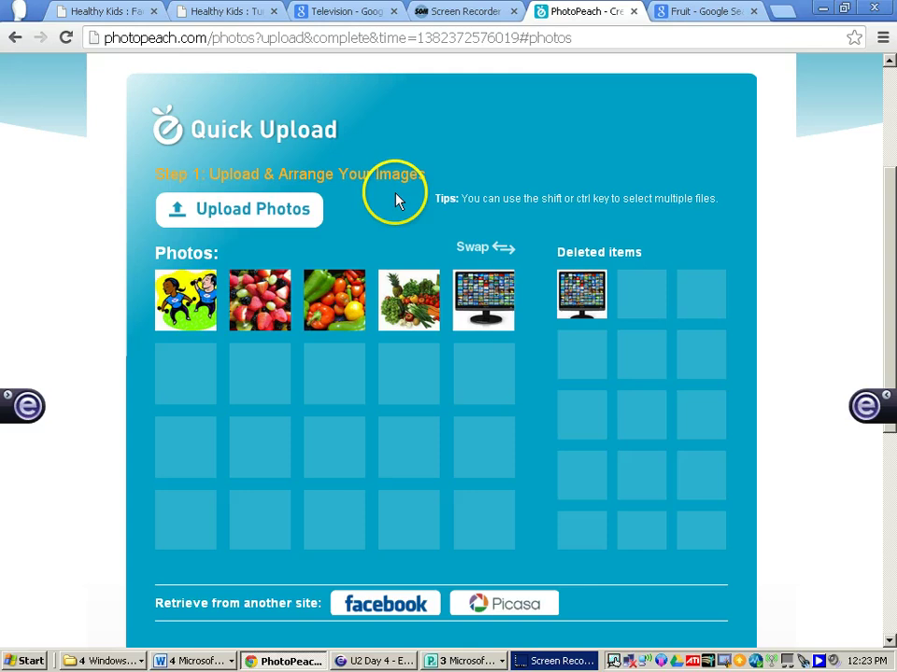
scroll(457, 350, "down", 1)
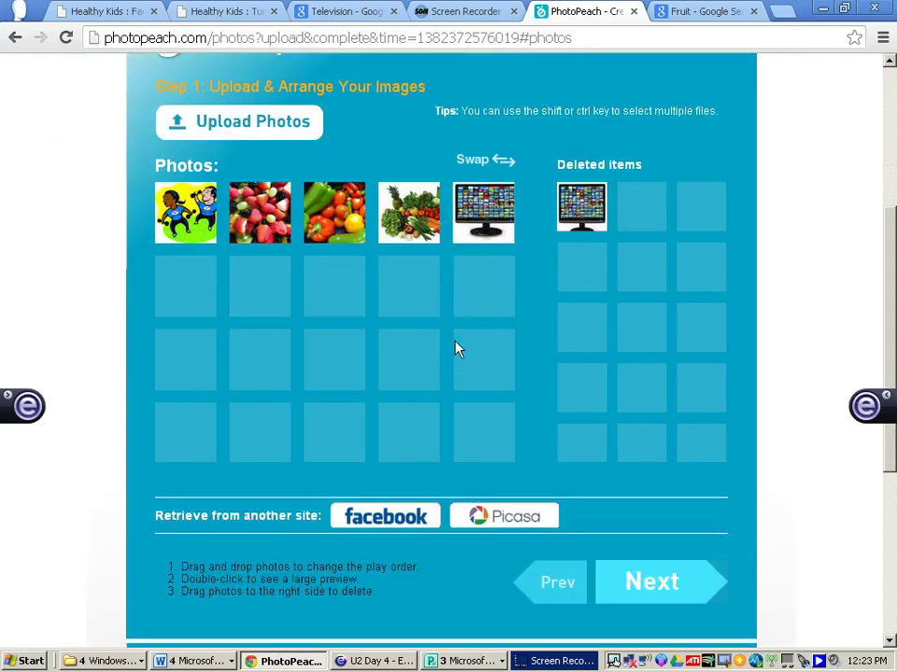
- Continue to the title and music stage and title the slideshow "Health Slideshow & Quiz"
left_click(666, 579)
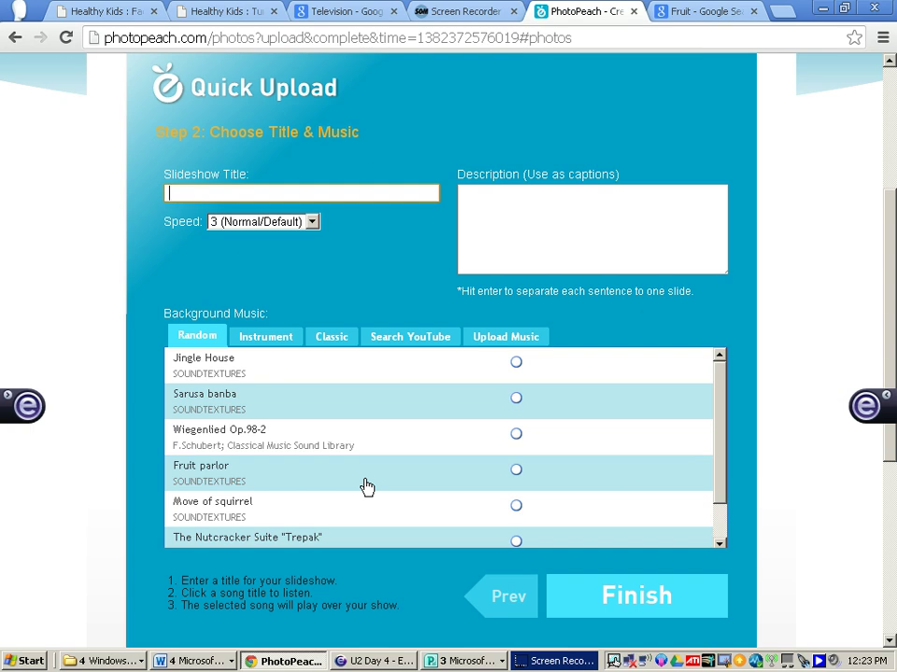
type("Health")
left_click(227, 359)
type("Slidesho")
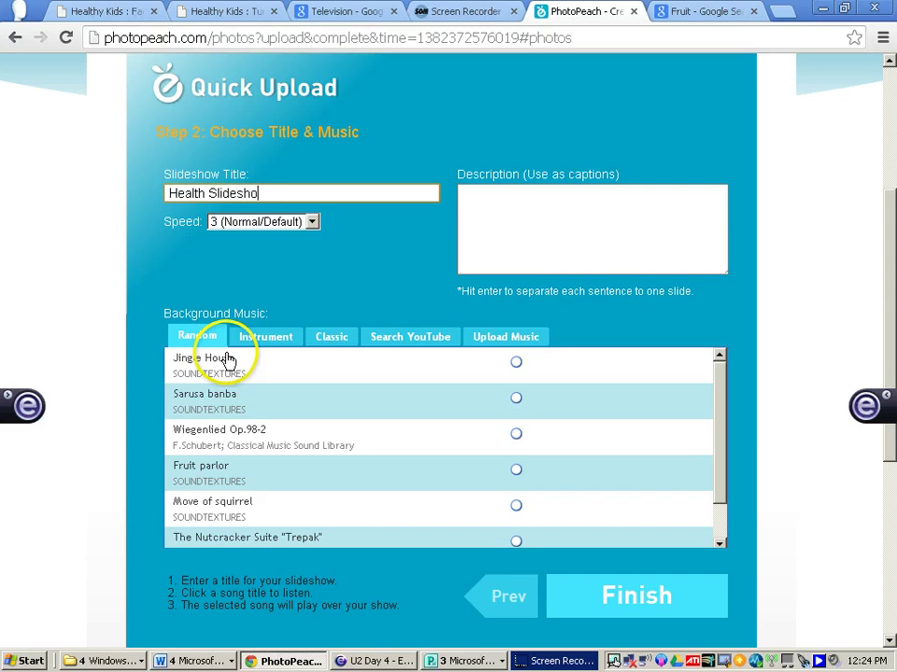
type("w & Quiz")
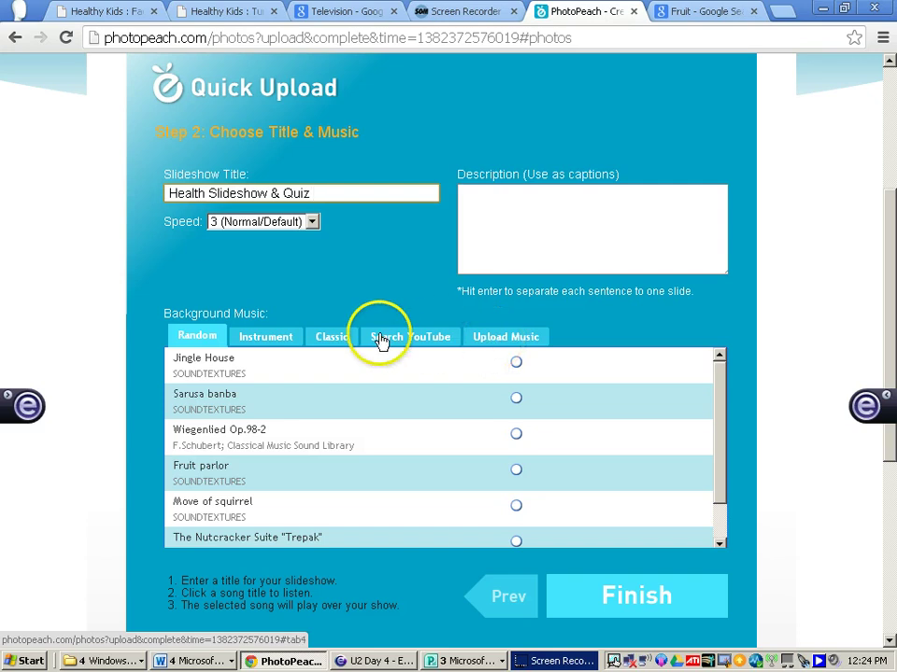
- Choose Wiegenlied Op.98-2 from the Classic selection as background music and set the slideshow speed to 4 (Normal)
left_click_drag(722, 392, 719, 447)
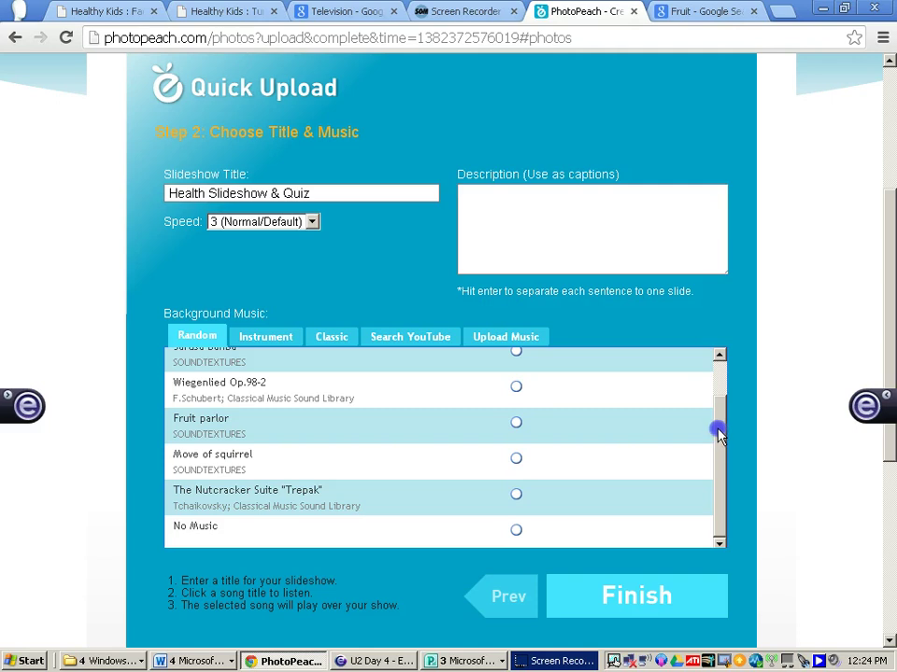
left_click_drag(717, 431, 717, 409)
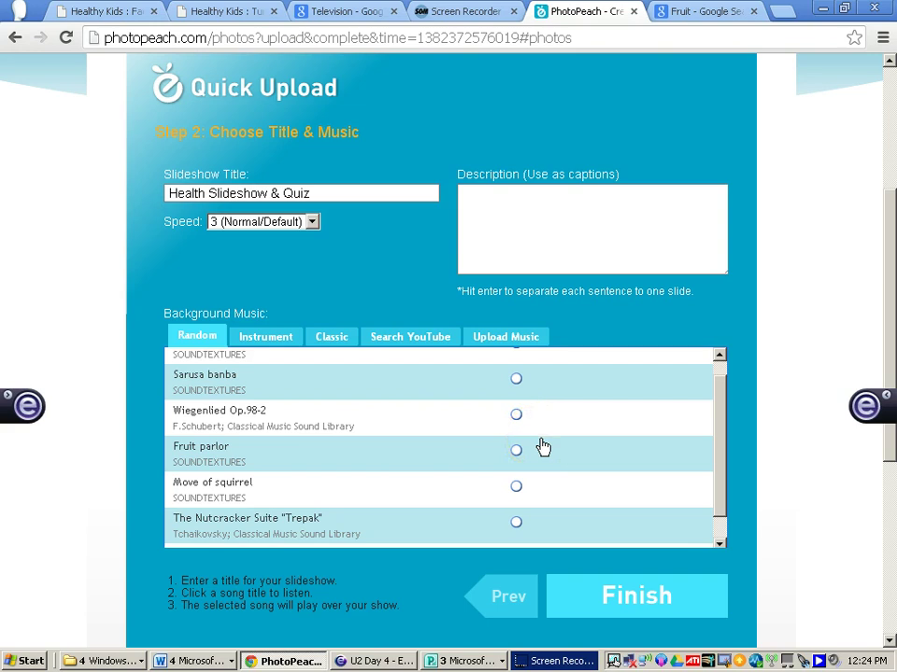
scroll(560, 446, "up", 1)
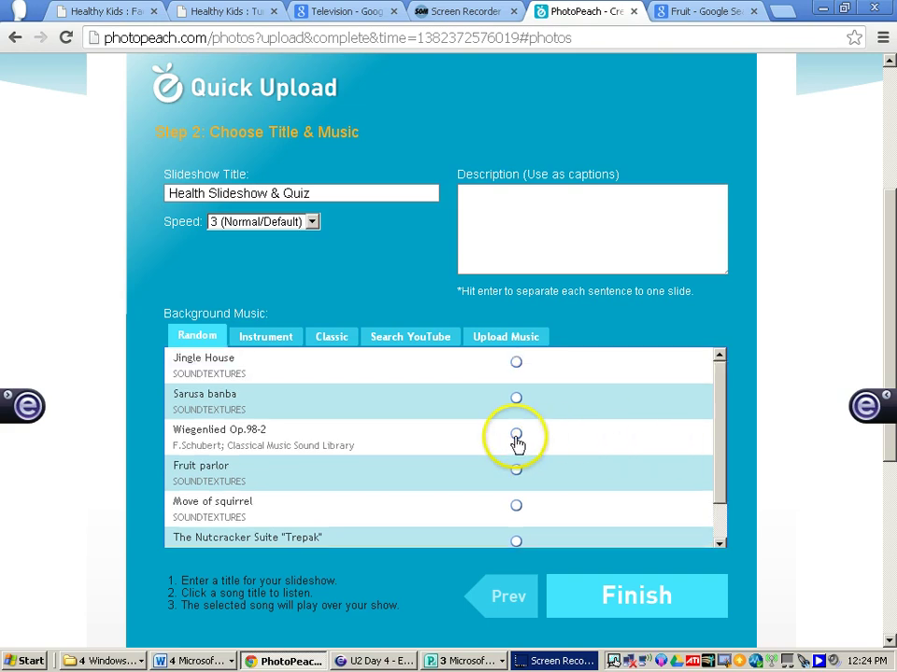
left_click(335, 339)
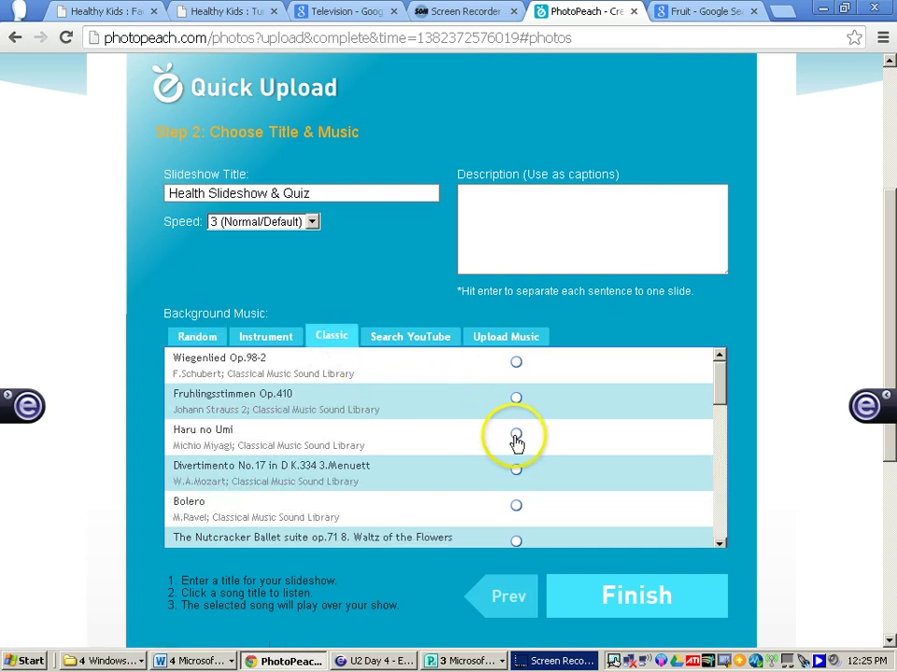
left_click(518, 368)
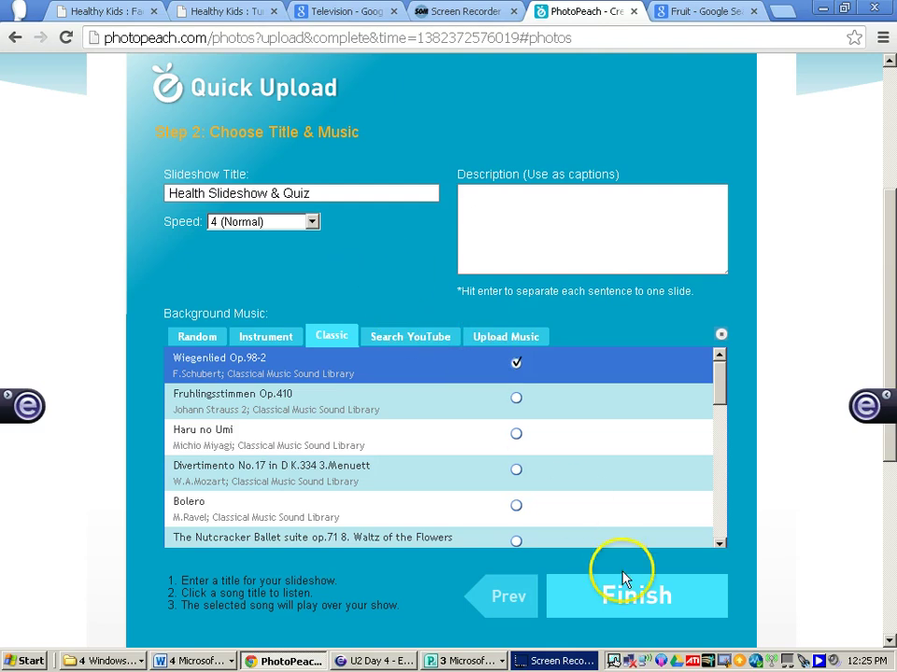
- Finish creating the slideshow and watch its preview
left_click(621, 604)
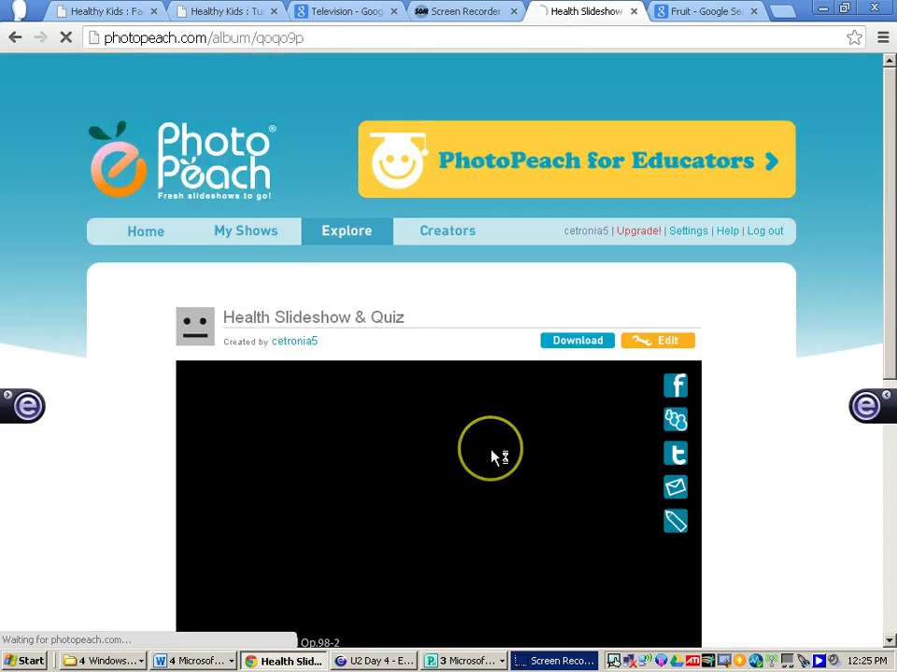
scroll(493, 458, "down", 1)
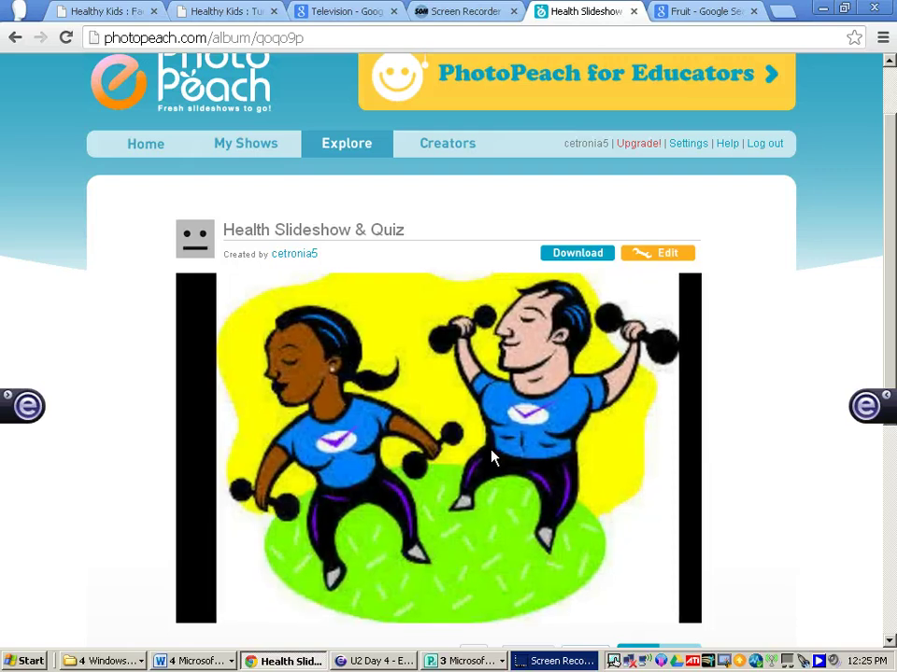
scroll(493, 457, "down", 1)
scroll(493, 458, "up", 1)
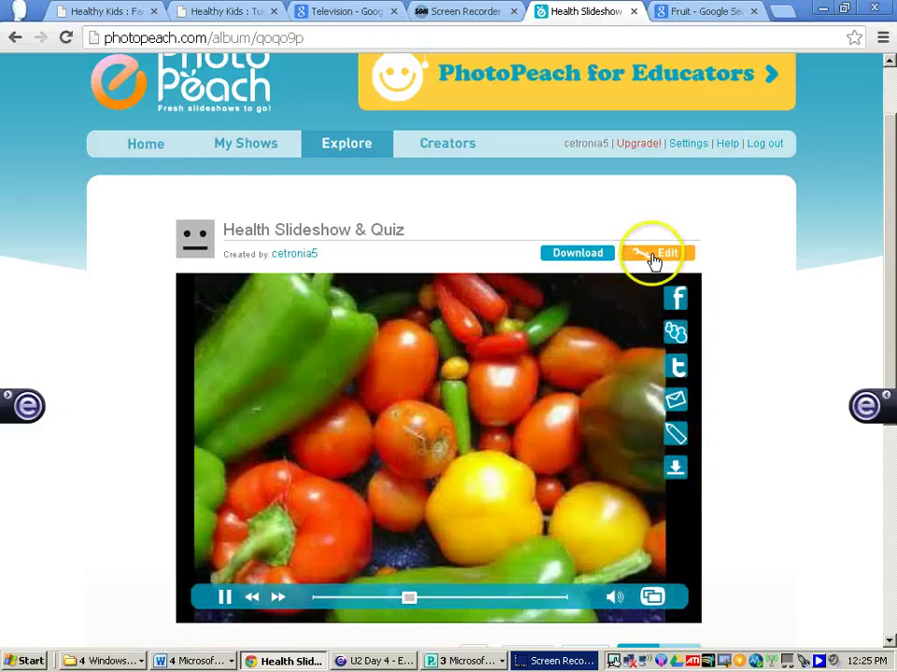
- Disallow comments on the Health Slideshow & Quiz show through its comment management options
left_click(654, 254)
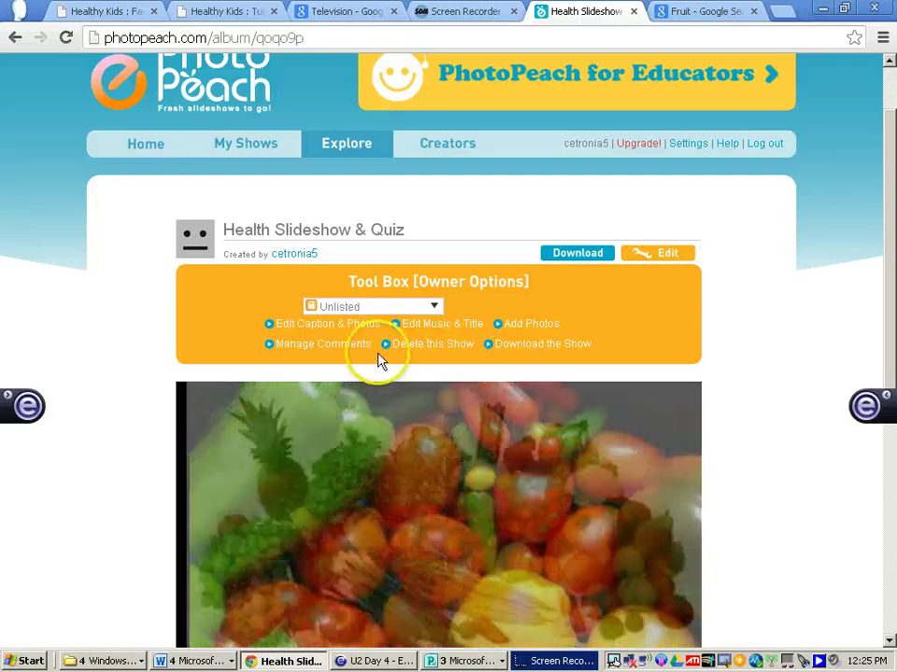
left_click(309, 348)
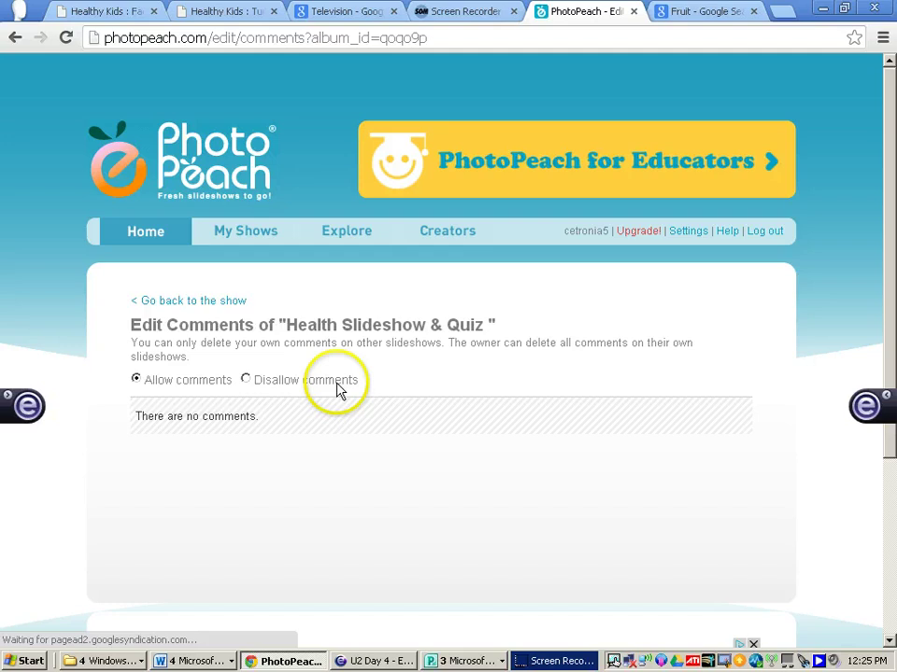
left_click(247, 382)
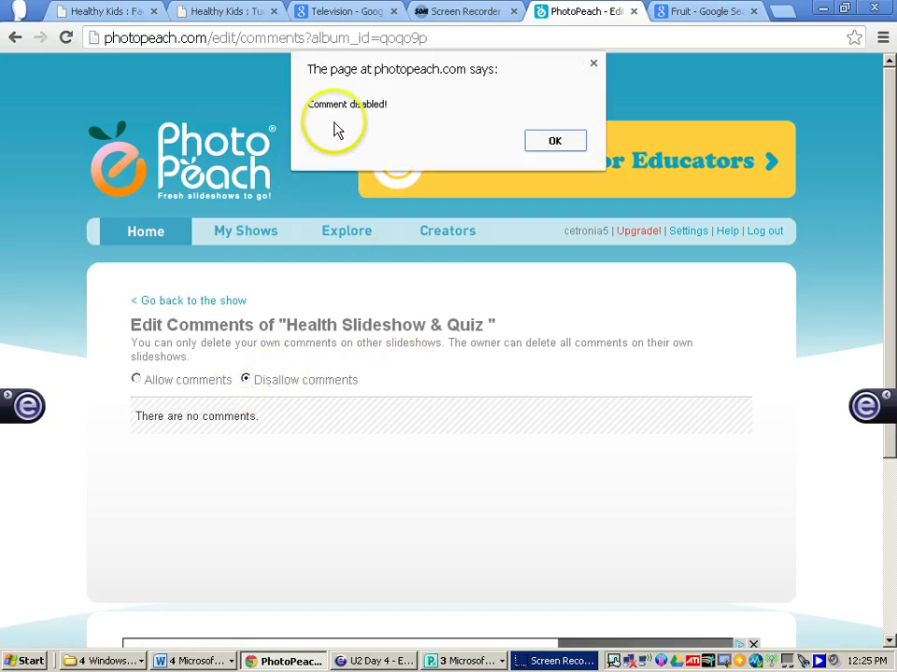
left_click(553, 140)
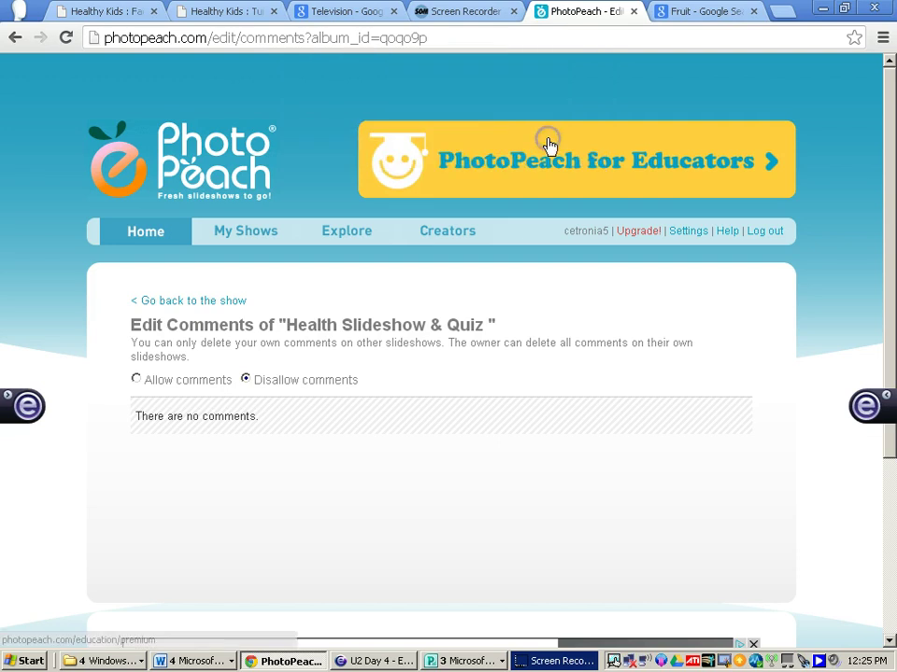
left_click(452, 405)
scroll(452, 404, "down", 1)
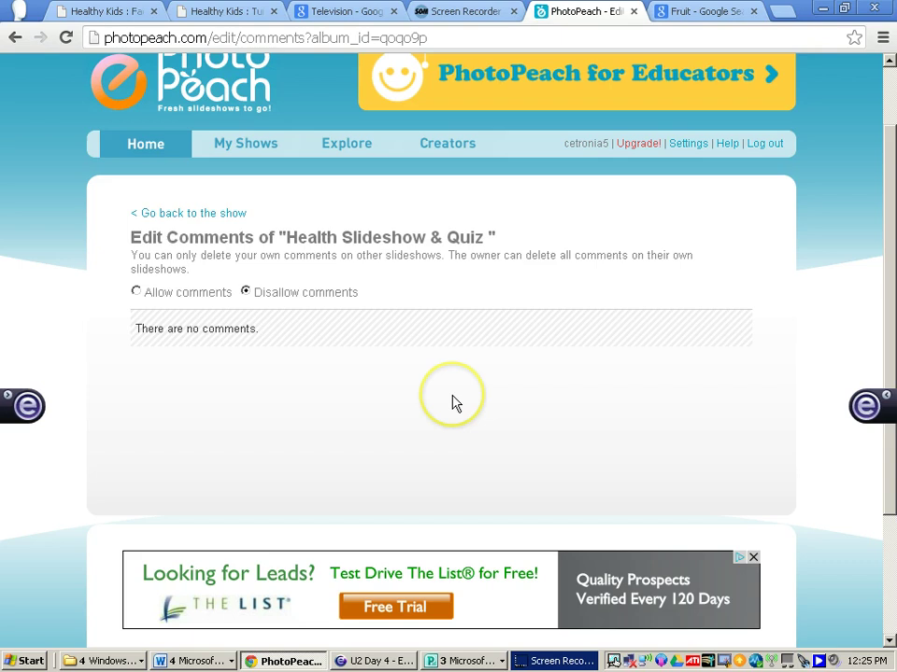
left_click(461, 406)
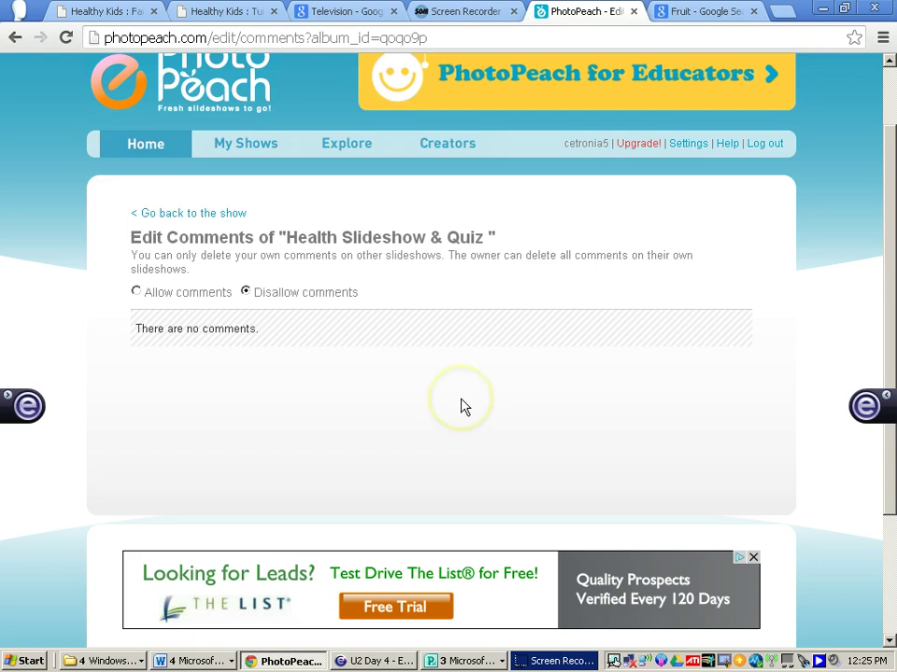
left_click(440, 417)
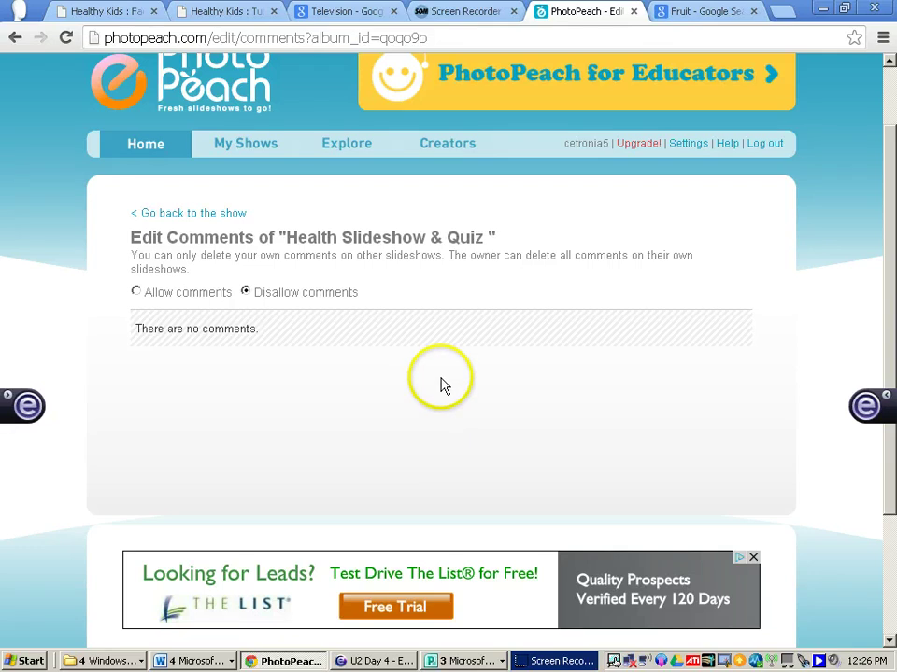
- Open the Health Slideshow & Quiz show from the account's own shows and bring up its caption and photo editor
left_click(263, 145)
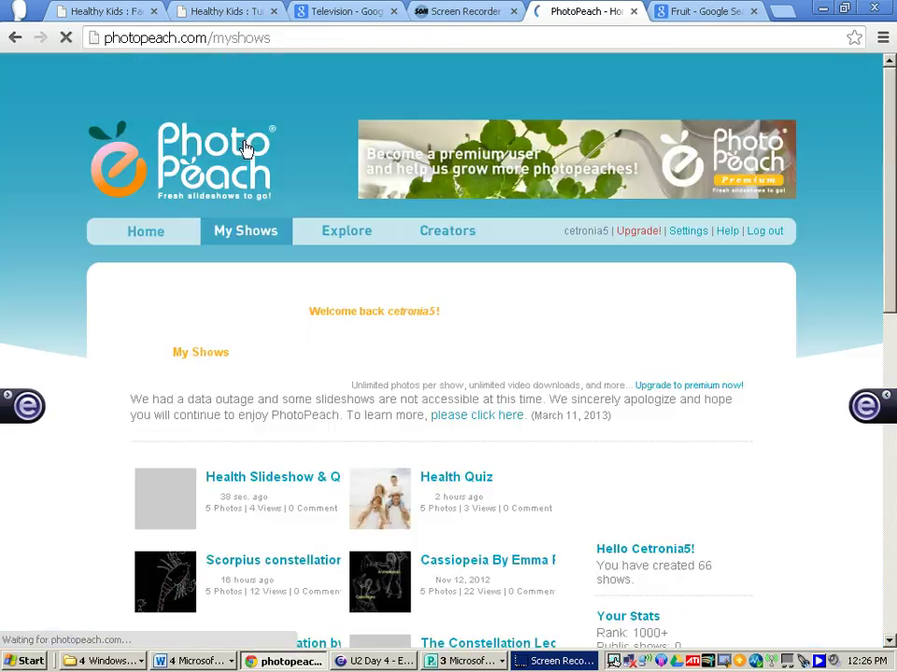
scroll(279, 194, "down", 2)
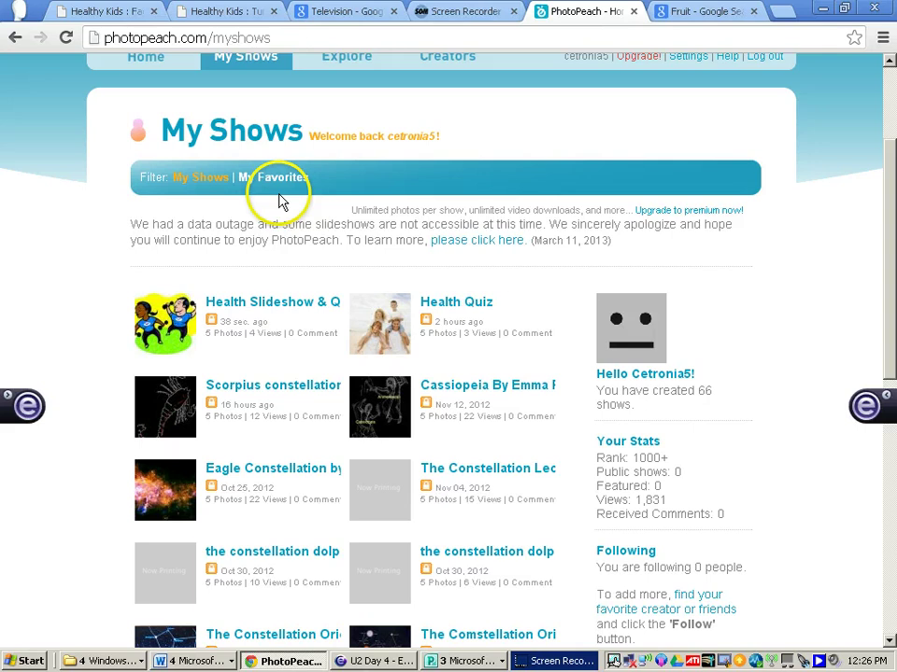
left_click(275, 308)
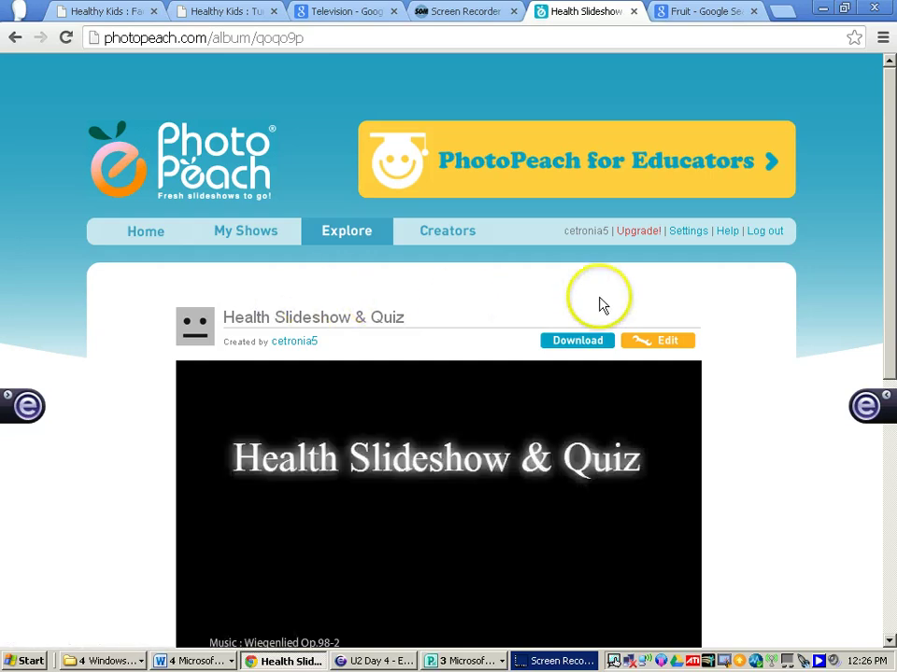
left_click(646, 346)
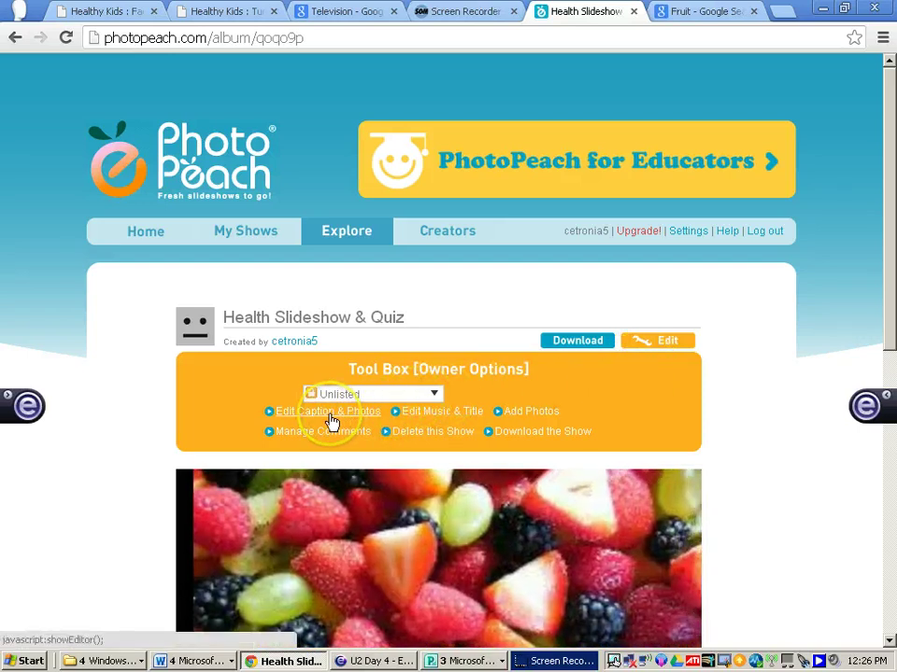
left_click(330, 414)
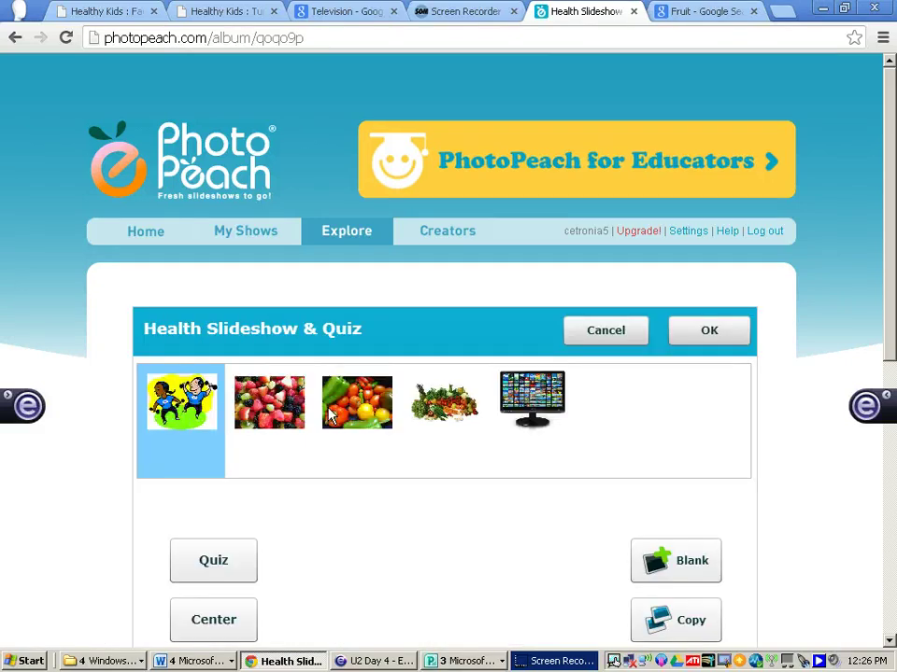
scroll(330, 413, "down", 2)
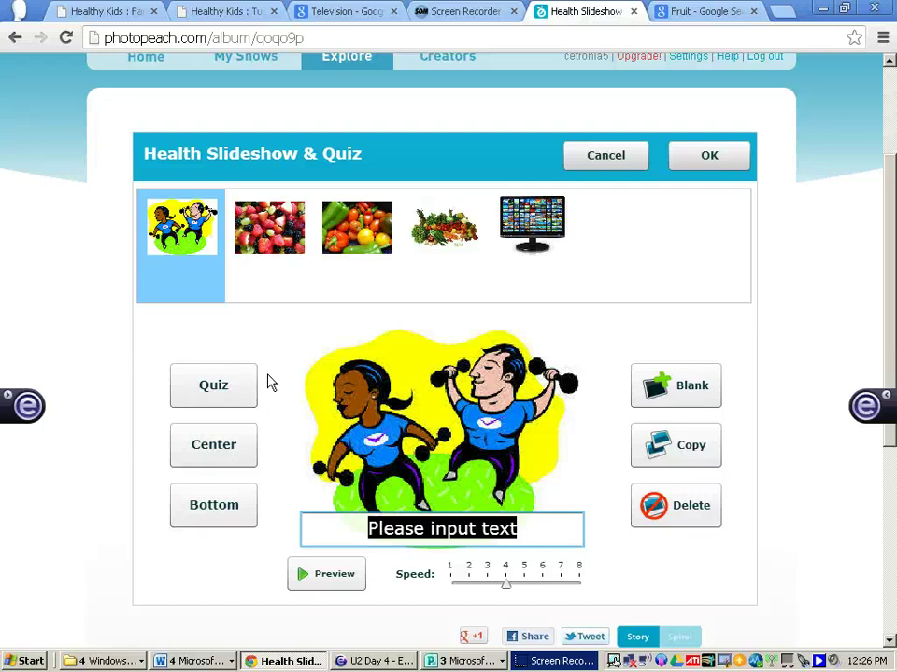
- Caption the first picture, the exercising couple, with "Young people should exercise at least 60 minutes a day."
left_click(236, 385)
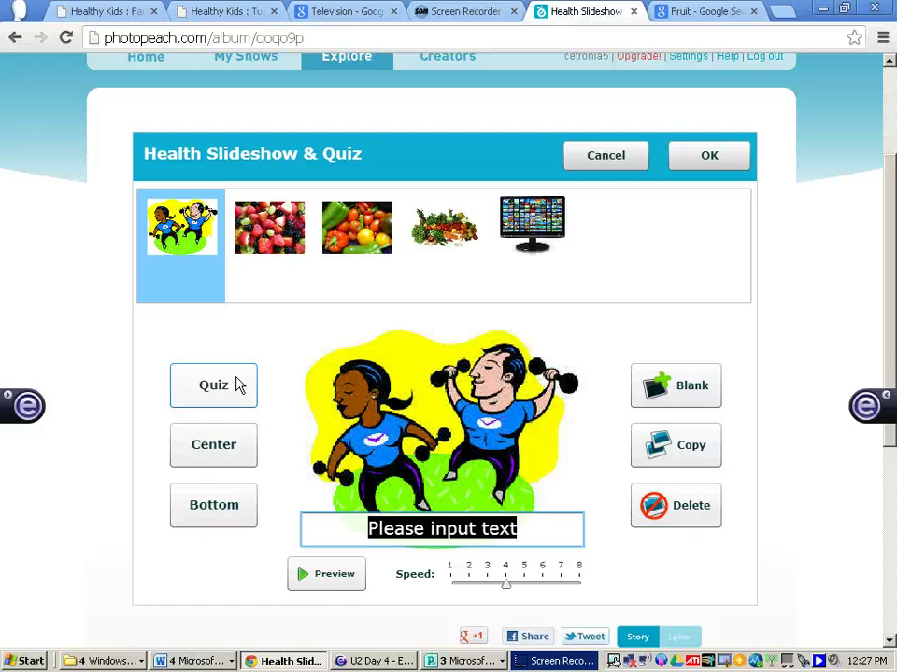
left_click(393, 545)
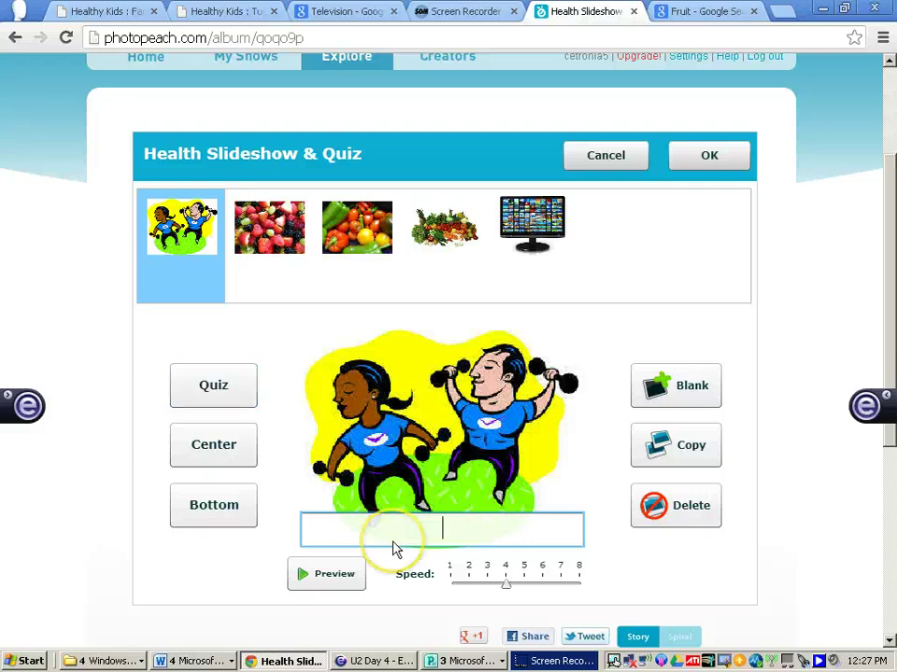
type("You")
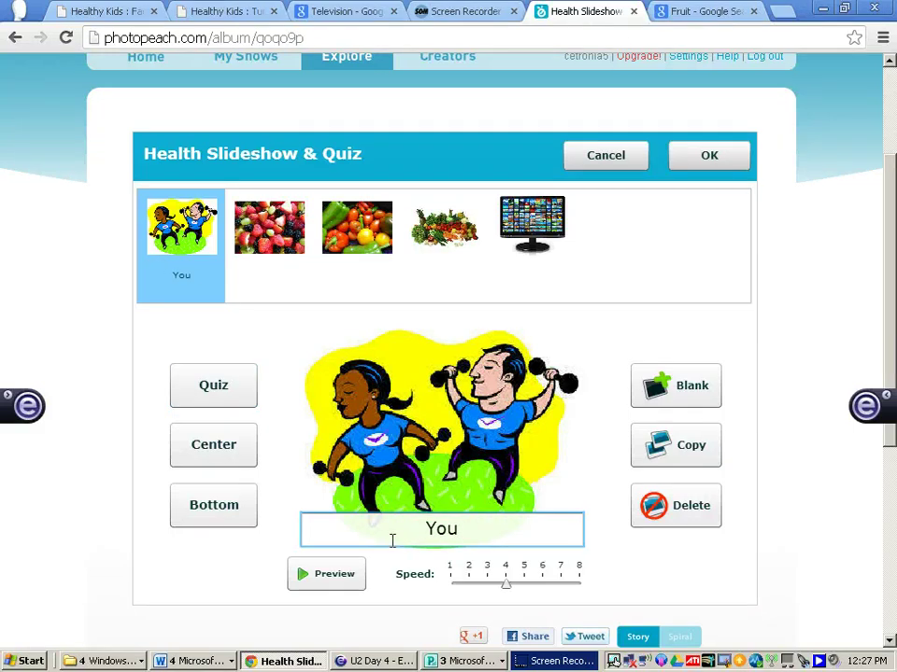
type("ng people sho")
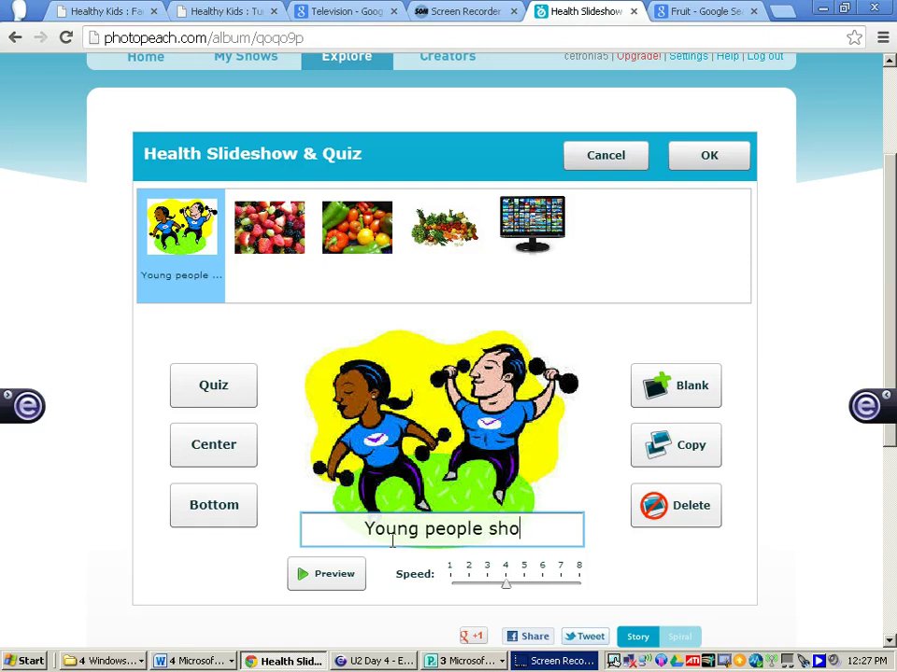
type("uld ex")
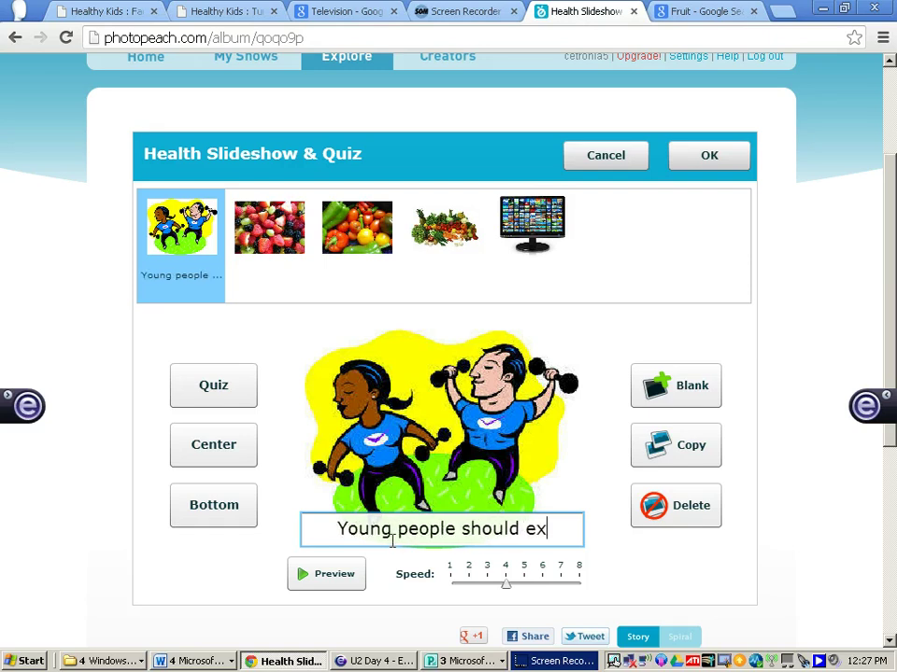
type("ercs")
key("BackSpace")
type("ise at least 60 ")
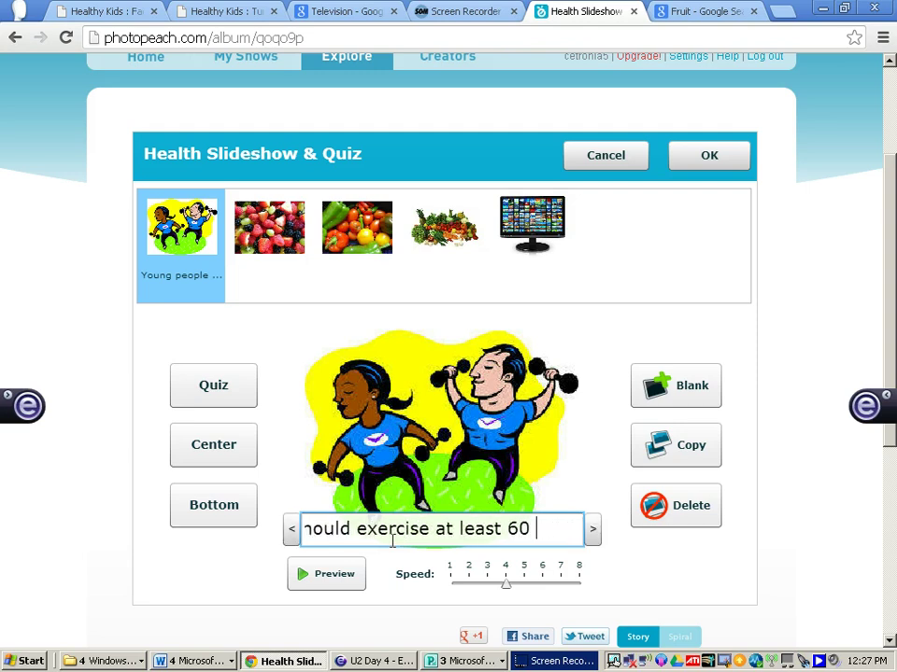
type("minutes a ")
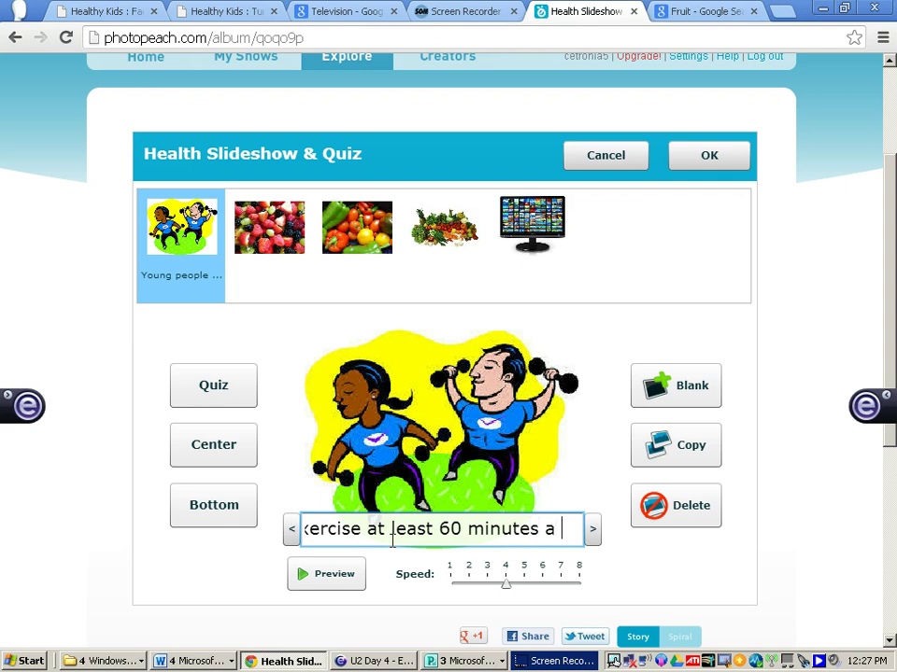
type("da")
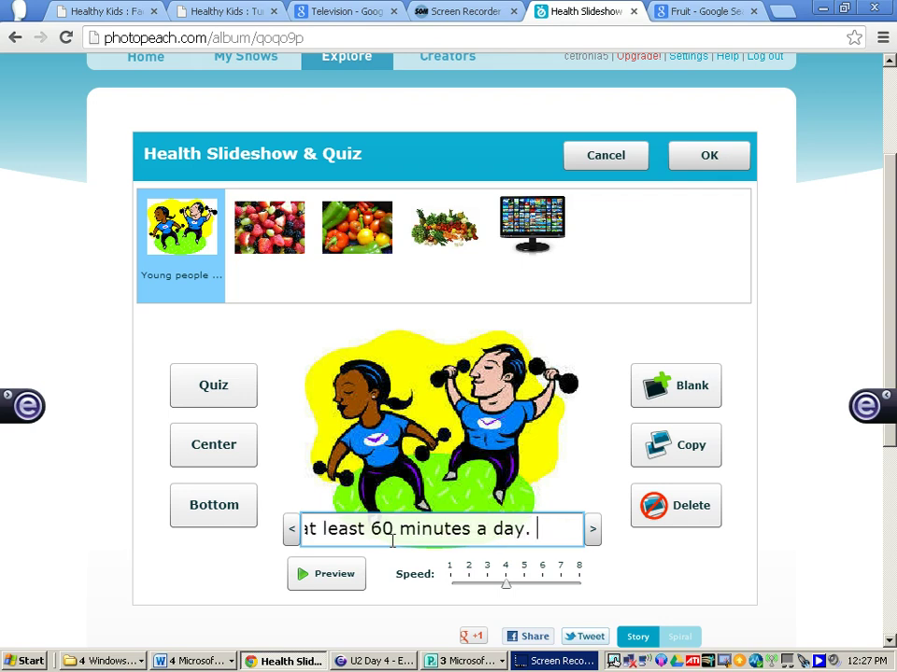
type("y.")
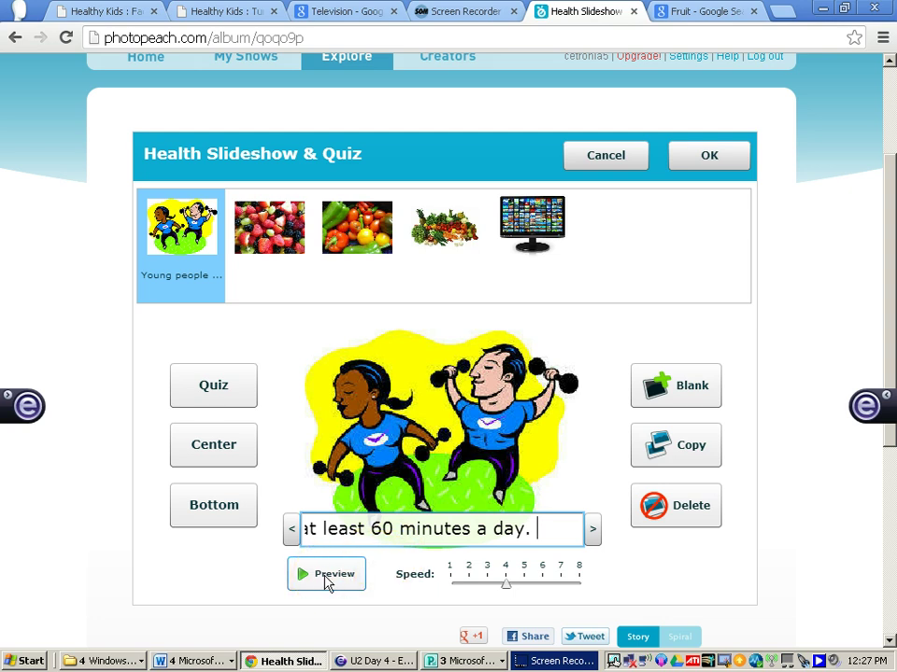
- Turn the berries picture into a quiz slide with the question "How many servings of fruit should you eat each day?"
left_click(267, 229)
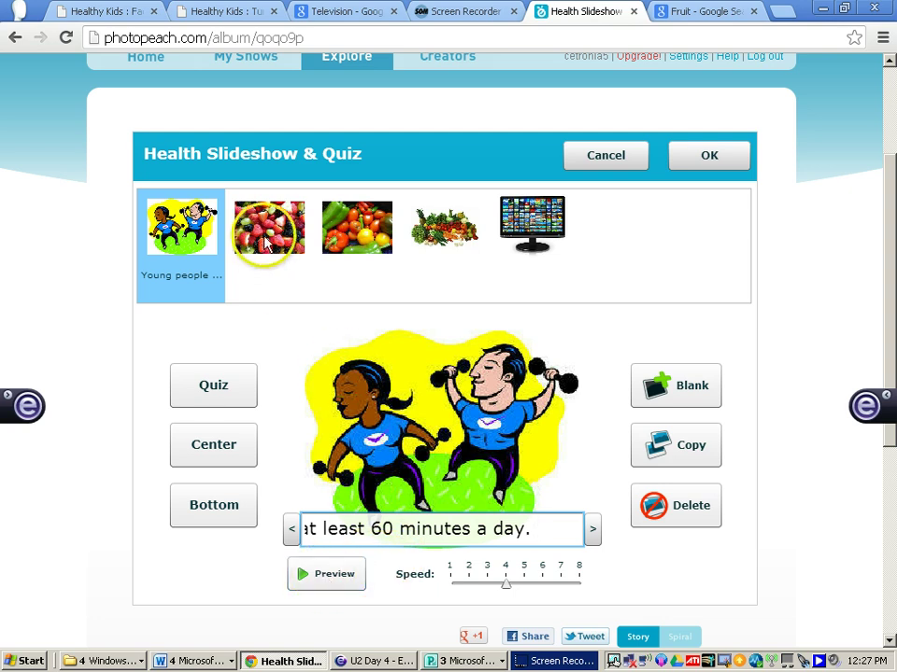
left_click(241, 300)
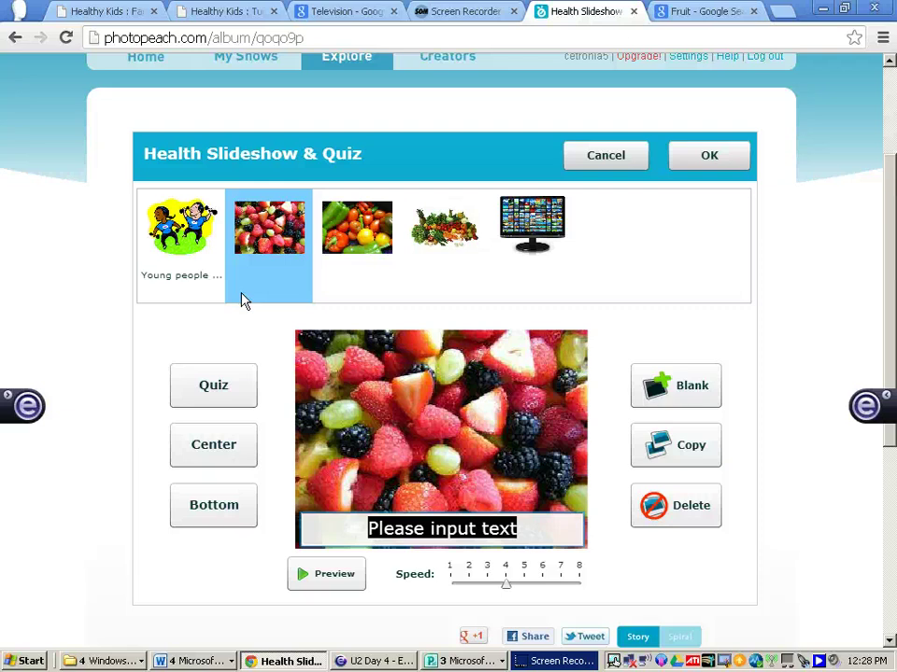
left_click(229, 378)
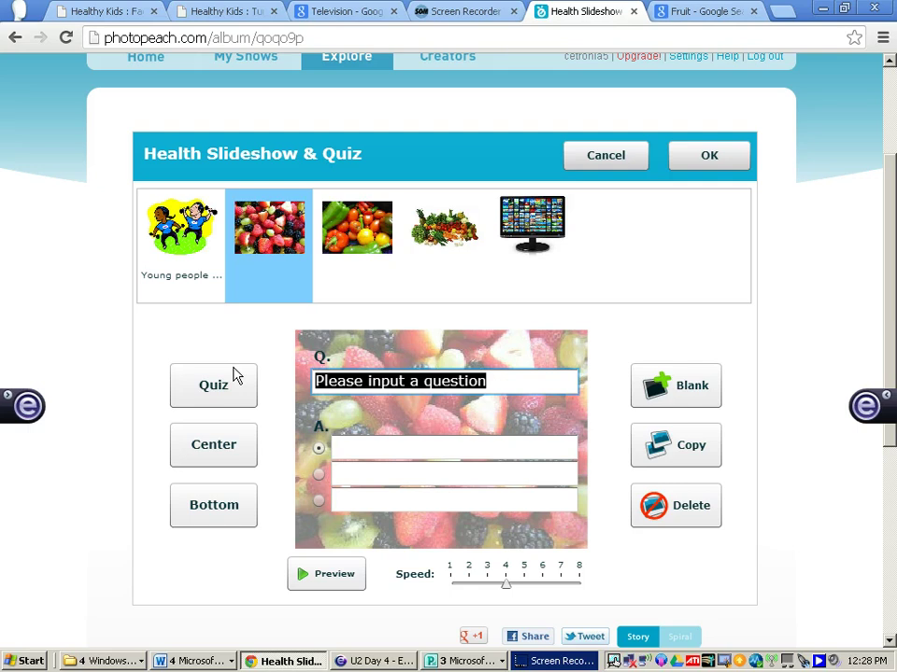
type("HO")
key("BackSpace")
type("ow")
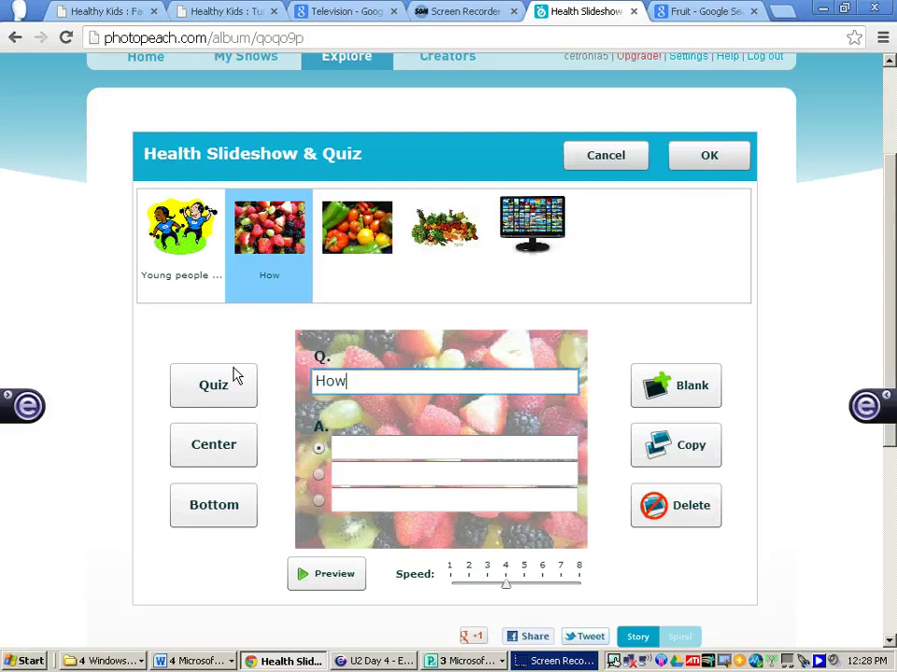
type(" many servi")
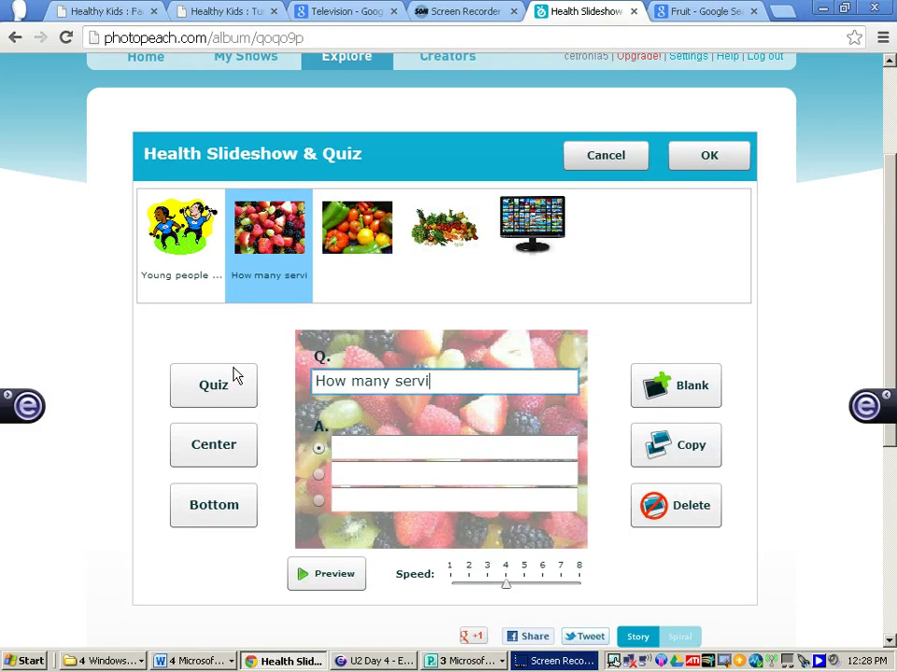
type("ngs o")
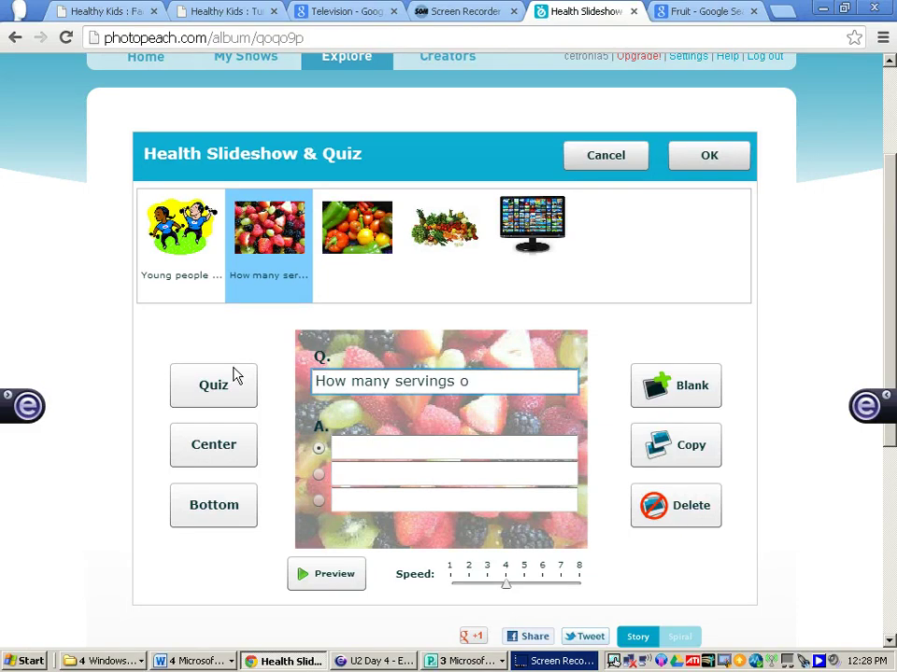
type("f fruit should you ea")
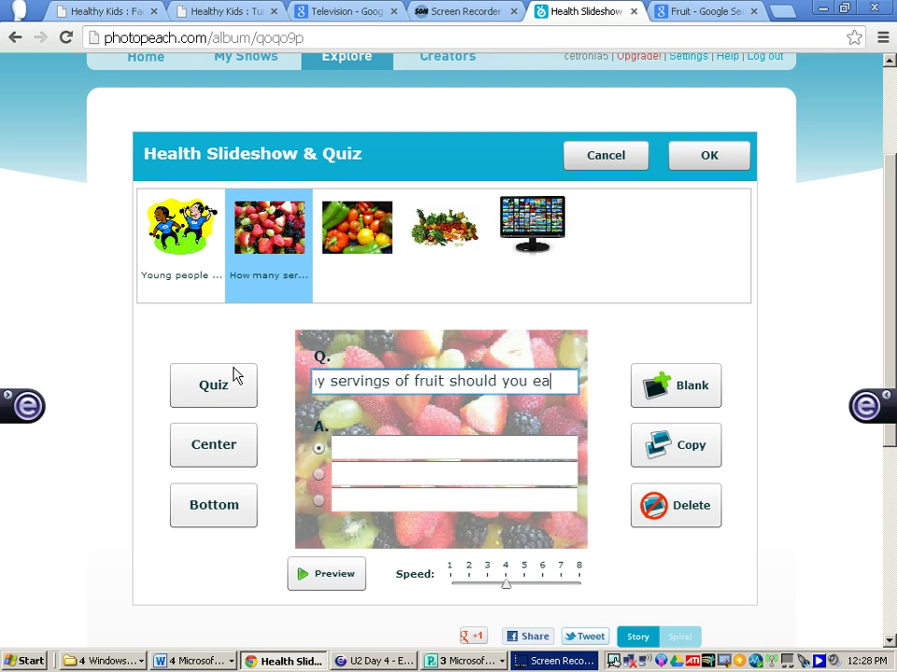
type("t each day?")
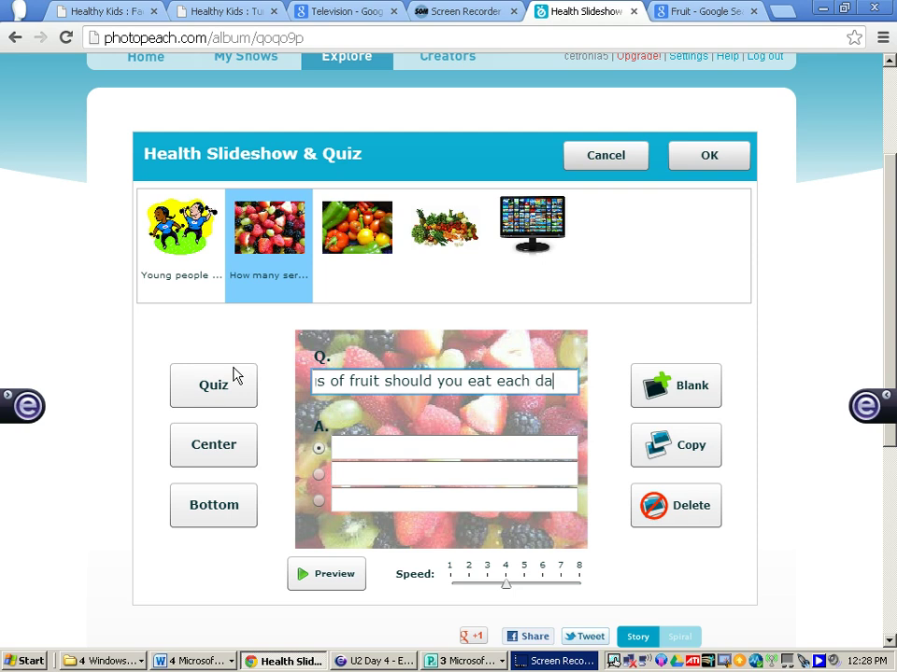
left_click(240, 385)
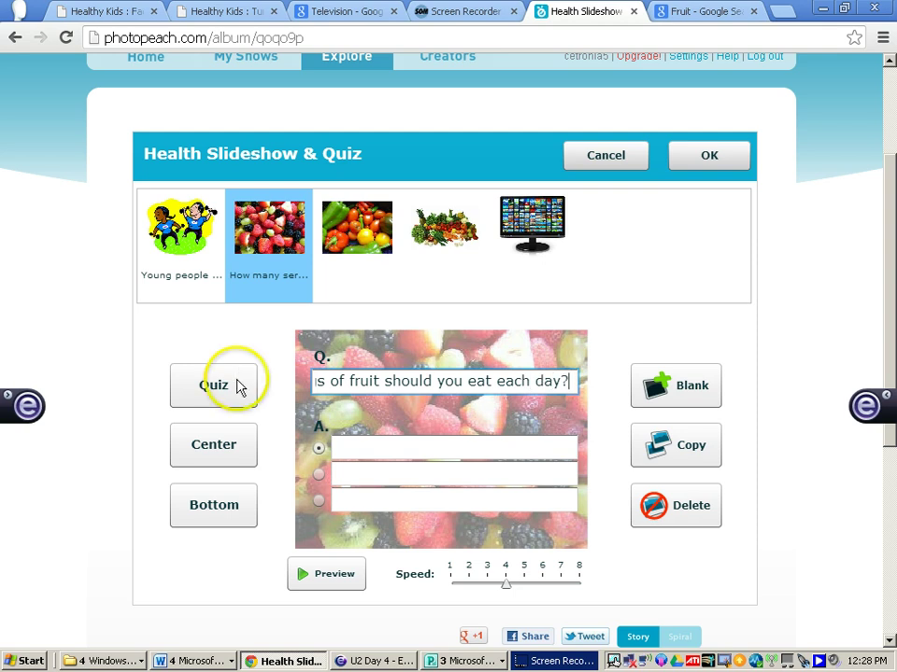
- Enter the fruit question's answers as 5, 4 and 2, with the third answer, 2, marked as correct
left_click(316, 474)
left_click(320, 450)
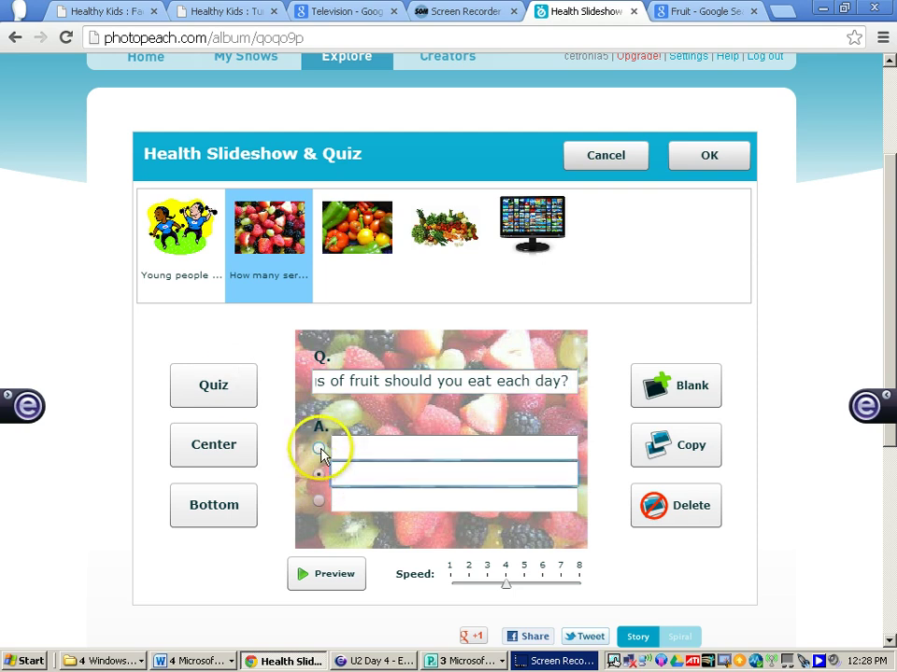
left_click(320, 486)
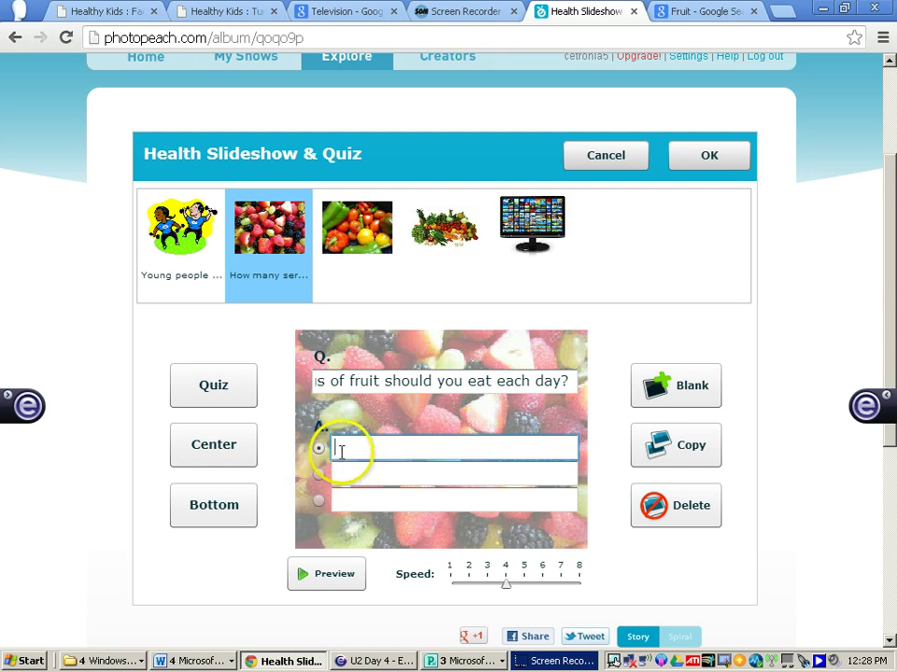
left_click(320, 505)
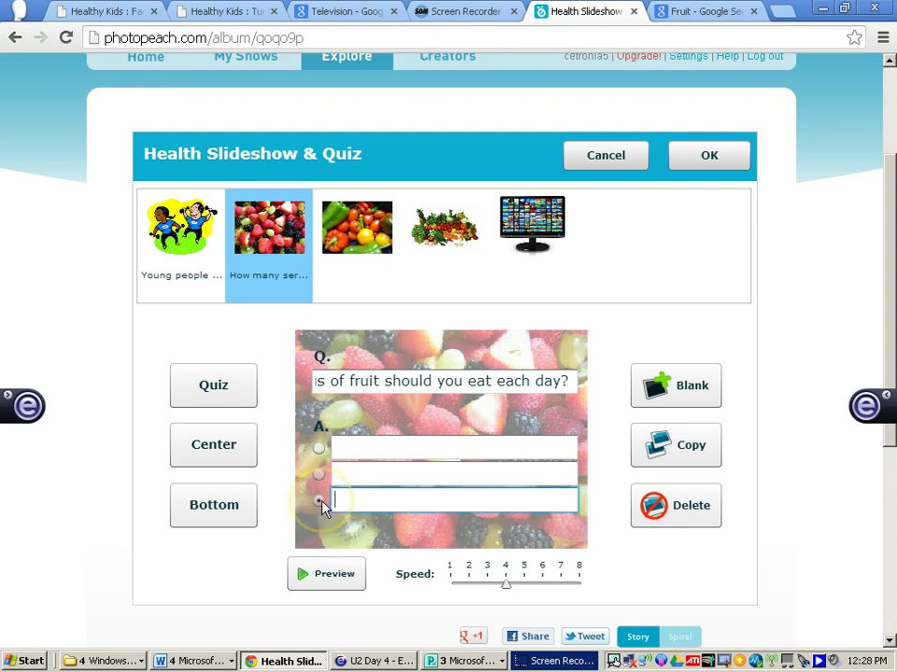
left_click(319, 504)
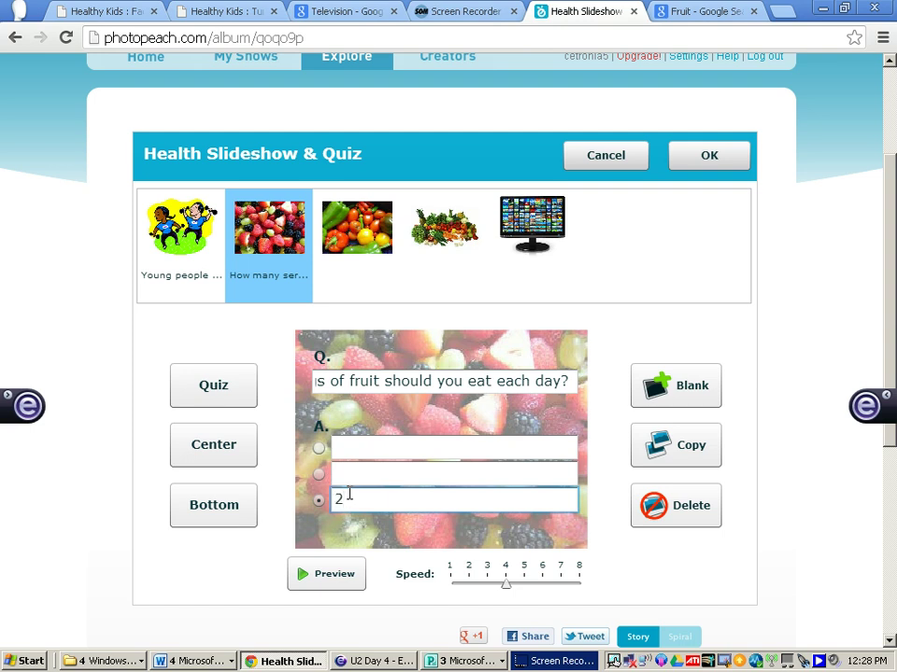
left_click(344, 447)
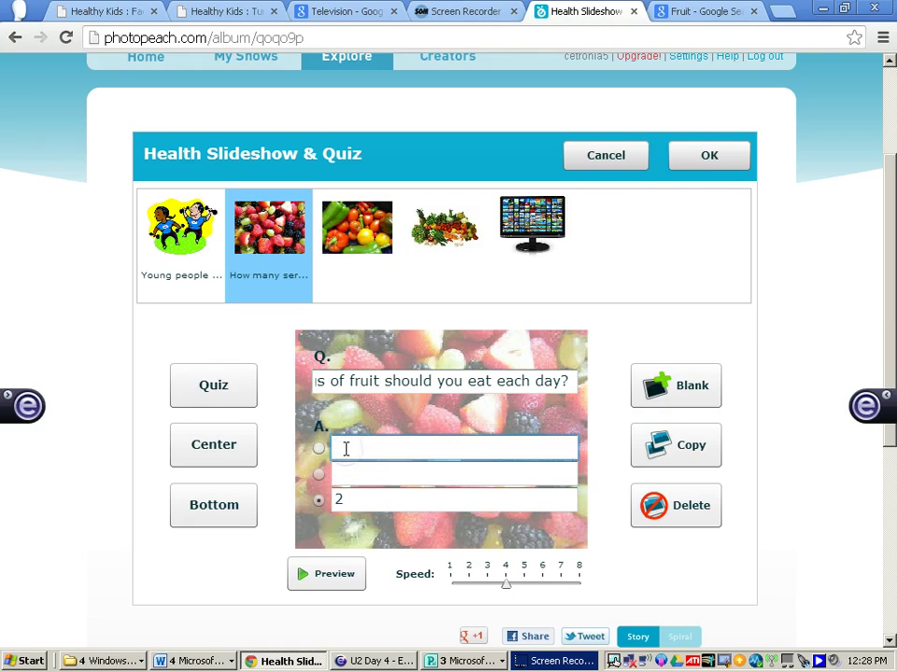
type("5")
left_click(346, 472)
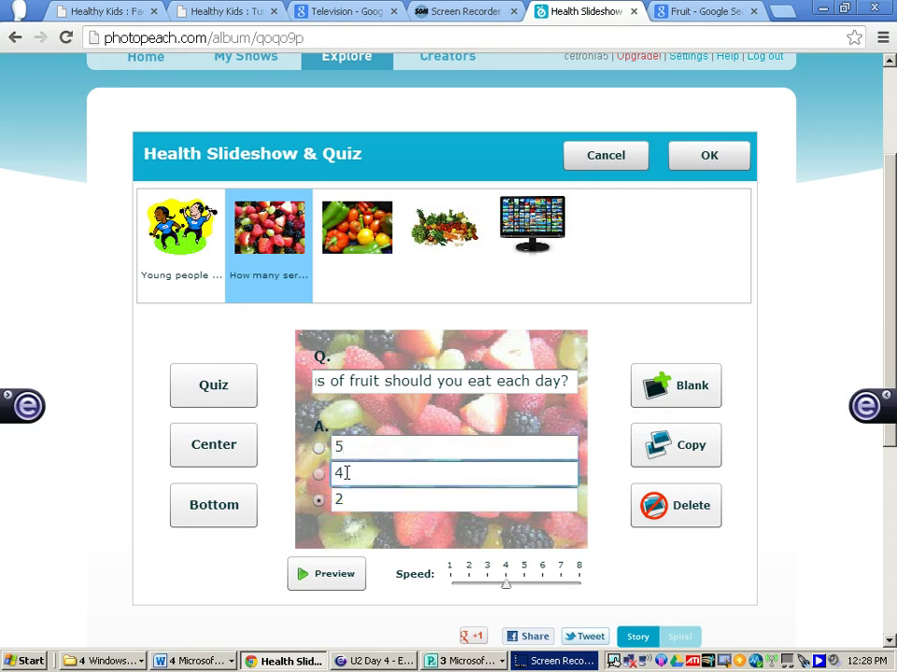
- Turn the peppers and tomatoes picture into a quiz slide with the question "How many servings of vegetables should you eat each day?"
left_click(355, 238)
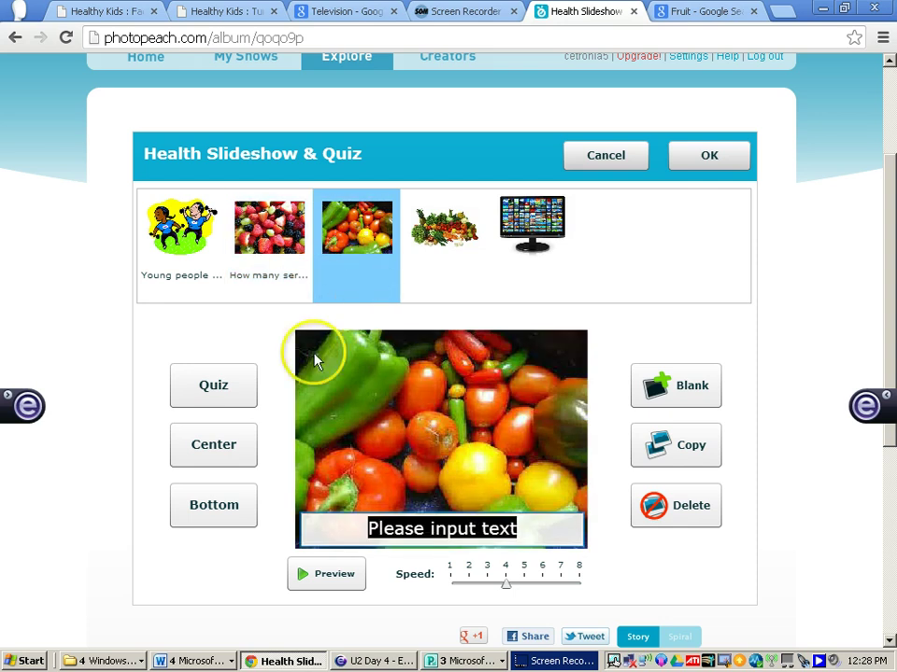
left_click(226, 392)
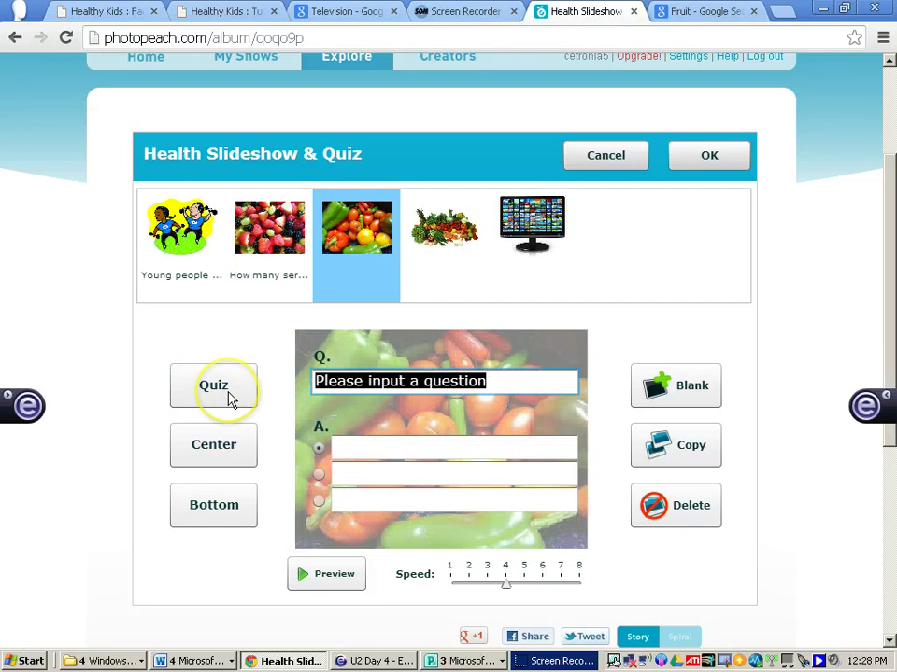
key("BackSpace")
type("How ")
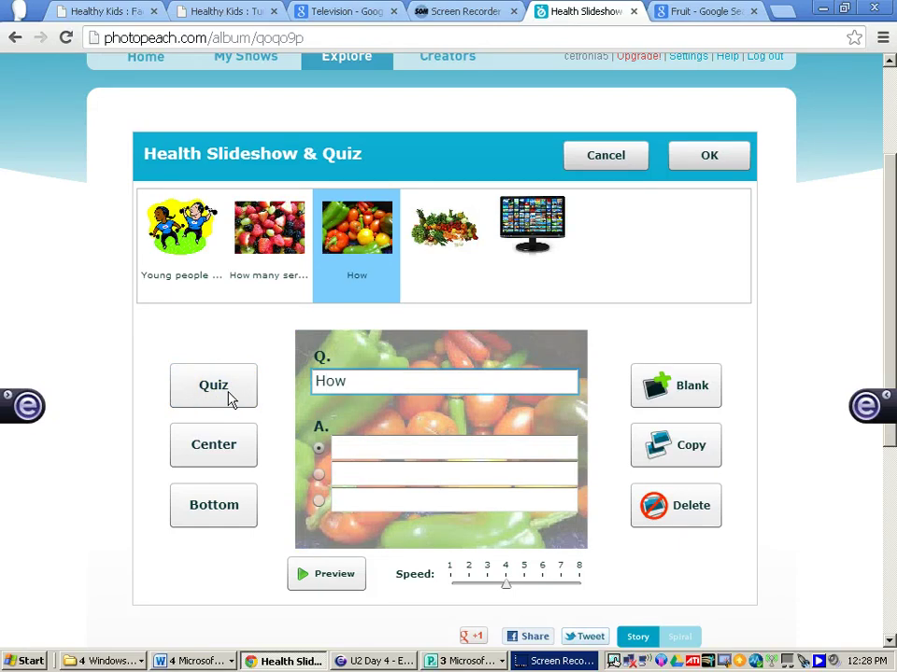
type("many s")
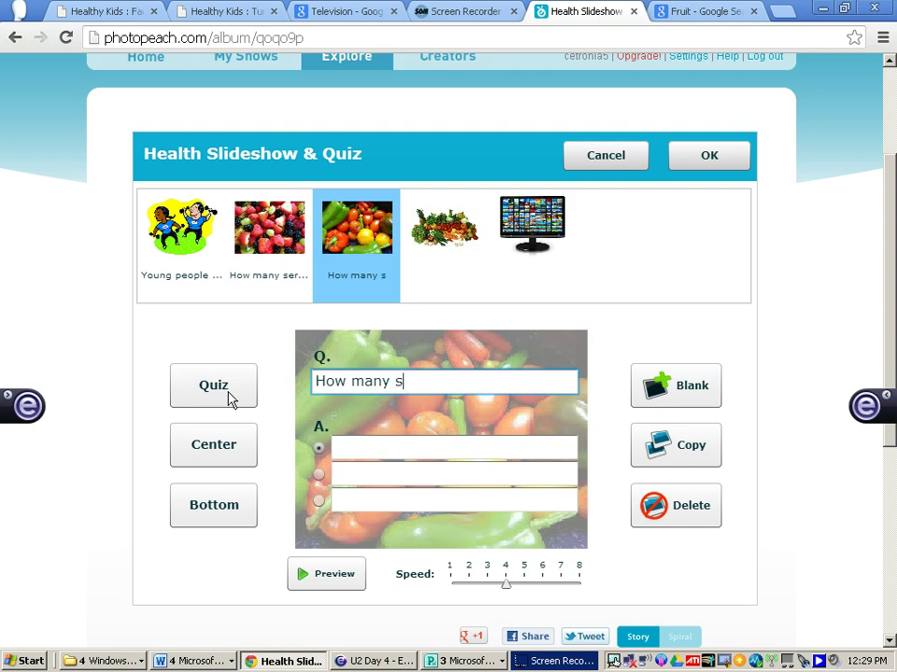
type("ervings of")
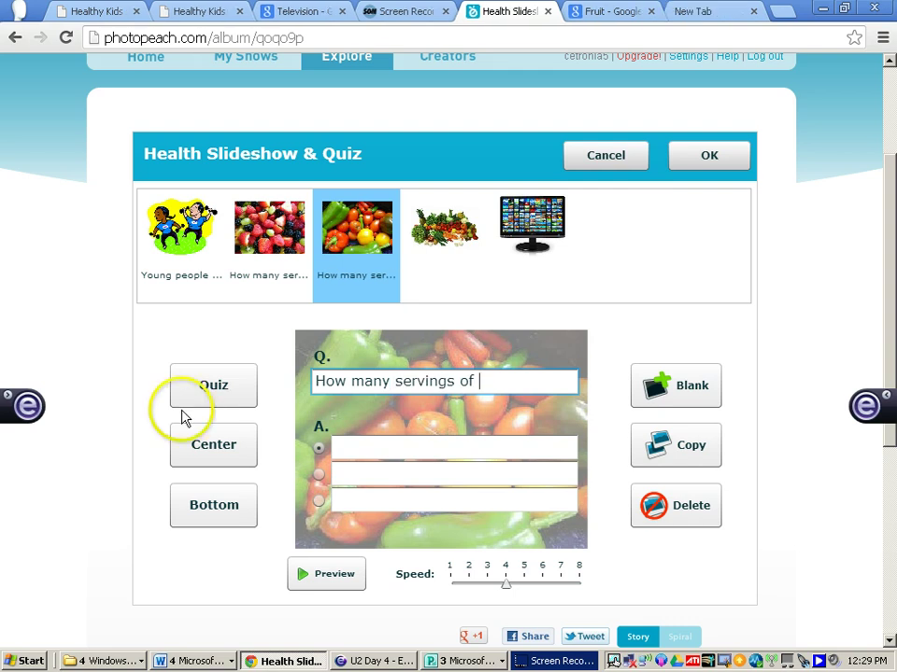
type(" vegetables show")
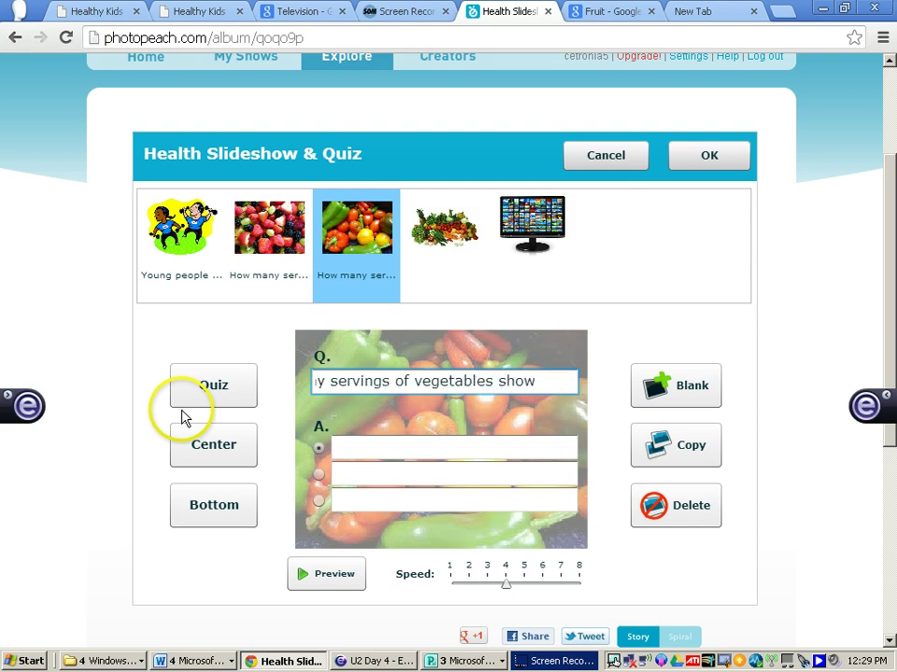
type("uld you ea")
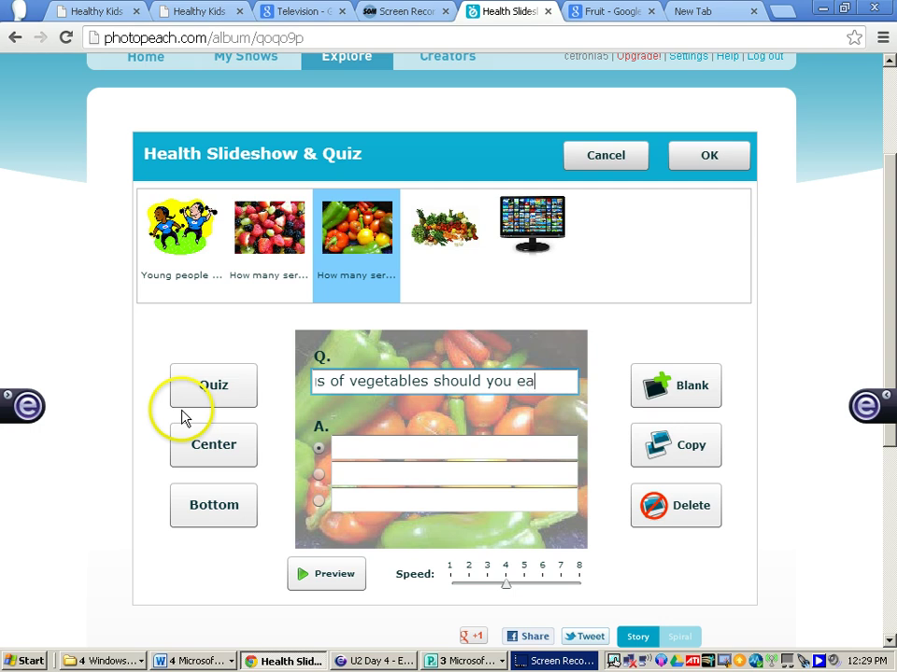
type("t each day")
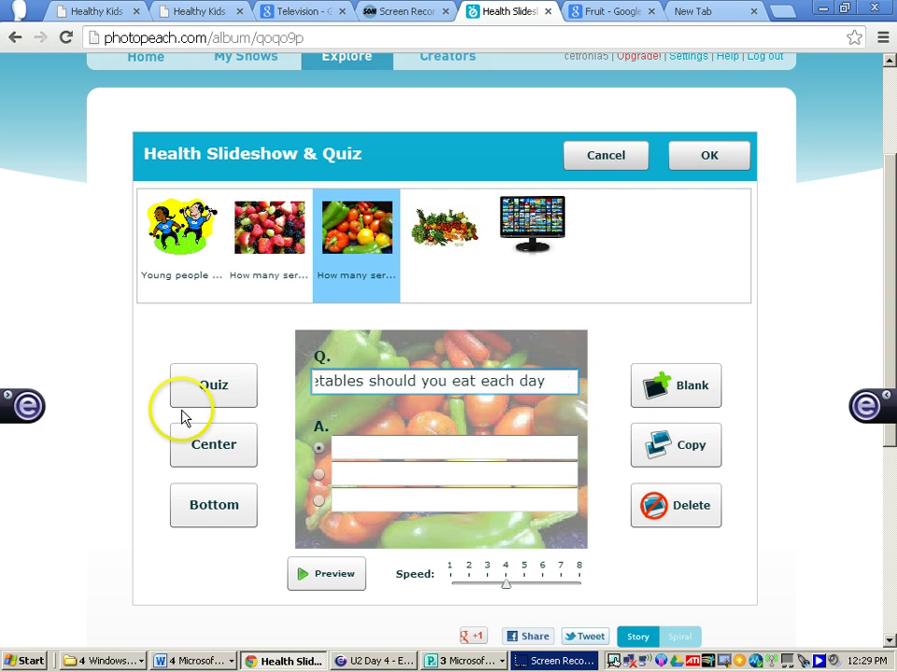
type("?")
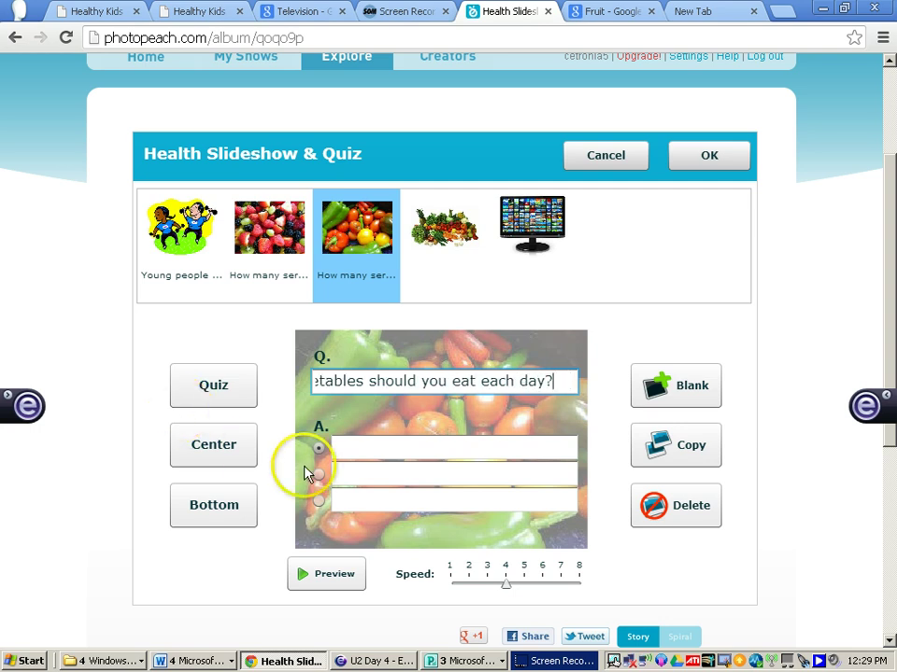
- Enter the vegetable question's answers as 5, 3 and 2, with the first answer, 5, as the correct one
left_click(356, 448)
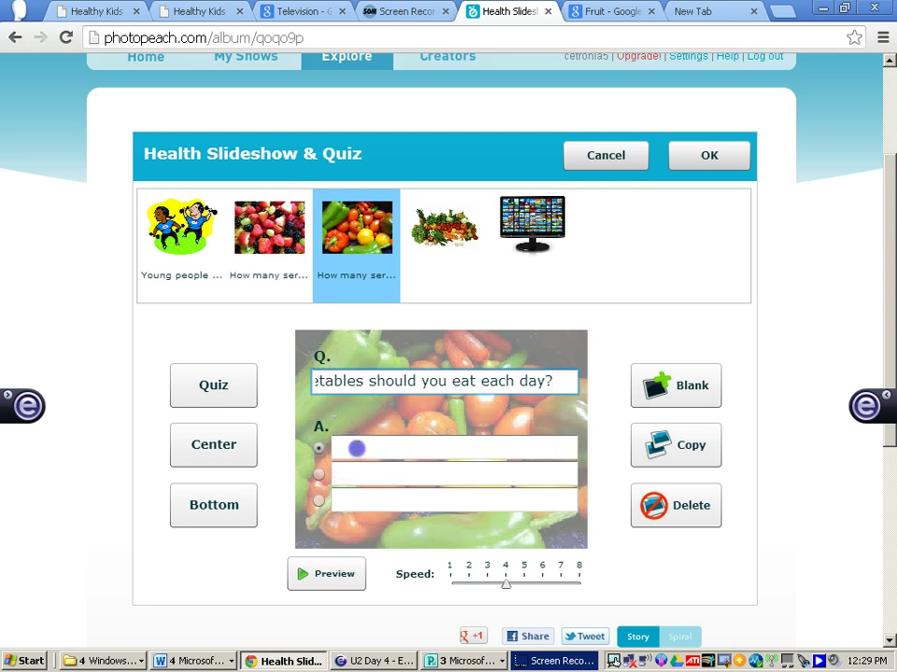
type("5")
left_click(353, 472)
type("3")
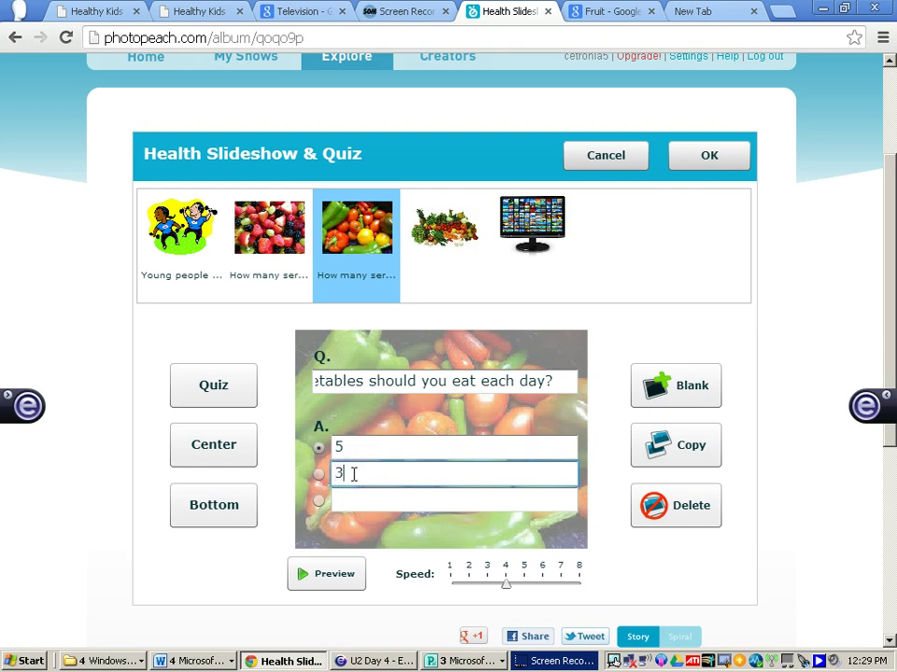
left_click(353, 498)
type("2")
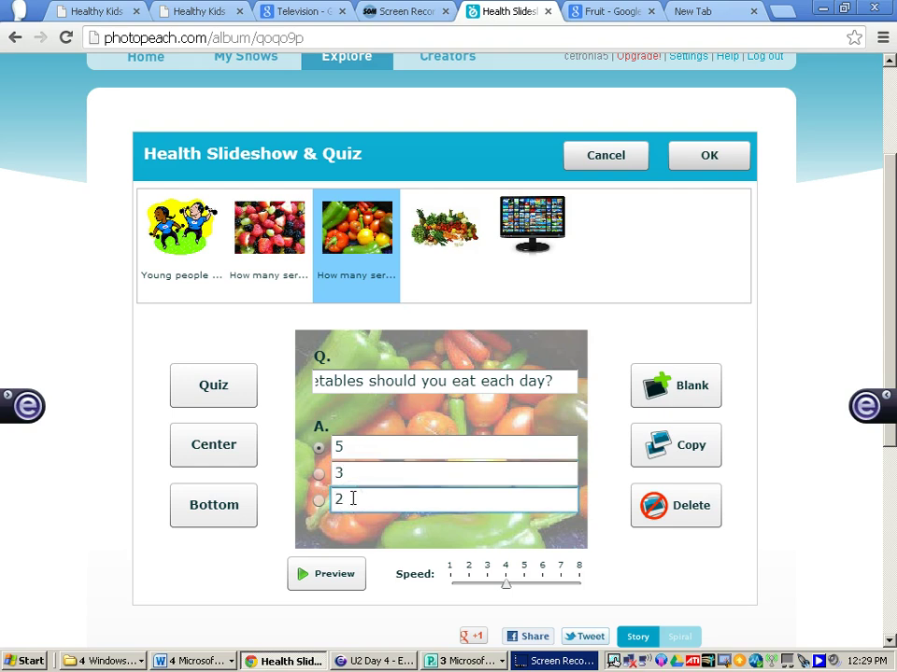
- Caption the fourth picture, the mixed fruits and vegetables, with "Eating fruits and vegetables can reduce the risk of many diseases."
left_click(439, 227)
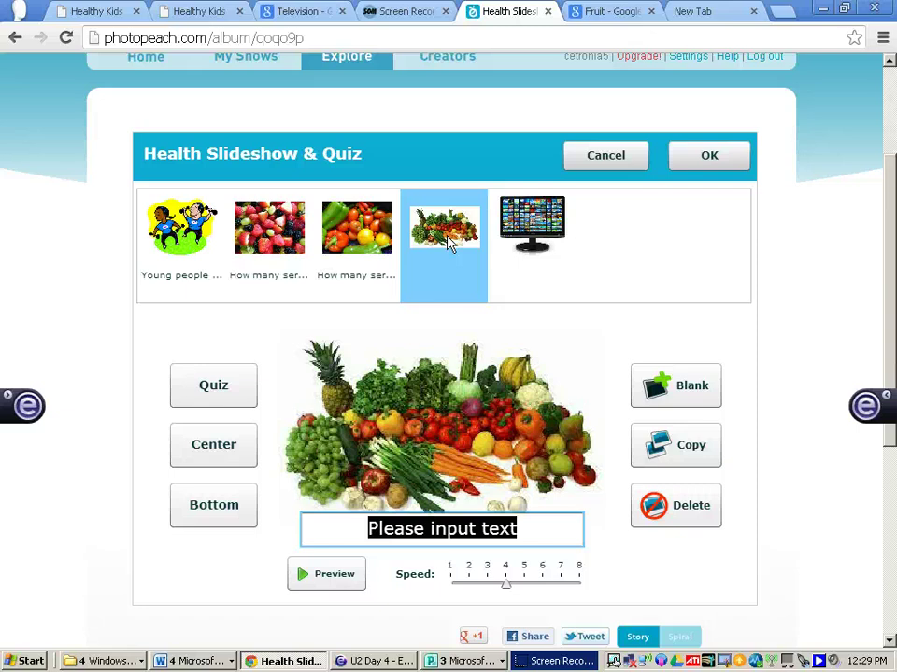
type("Eating ")
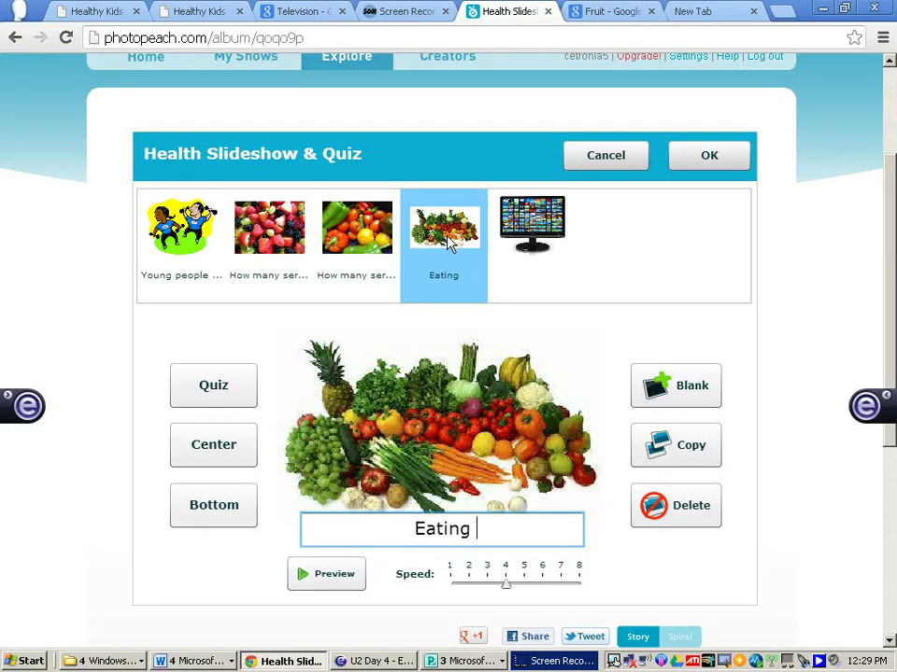
type("fruties")
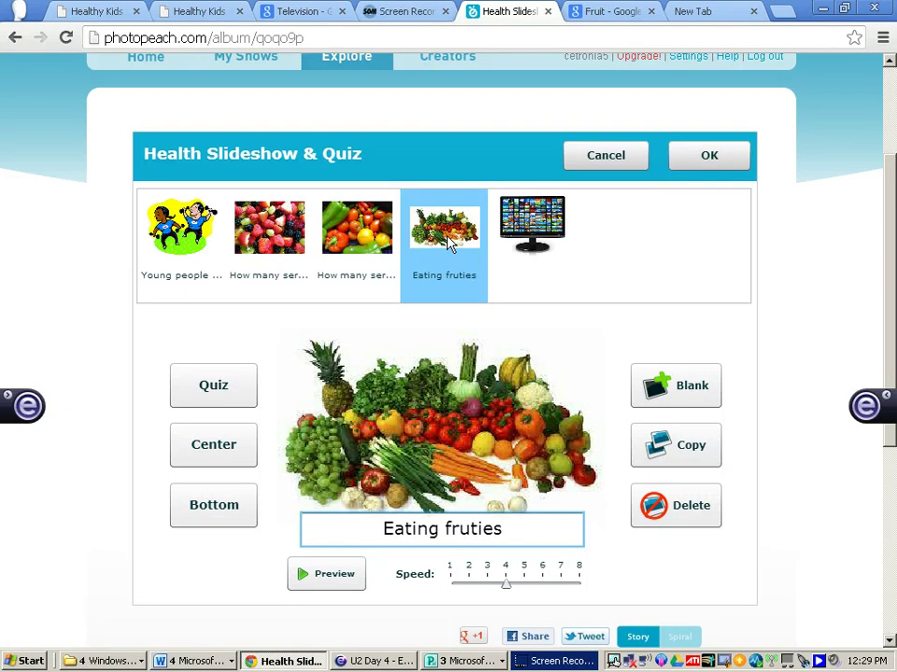
key("BackSpace")
key("BackSpace")
key("BackSpace")
key("BackSpace")
type("its a")
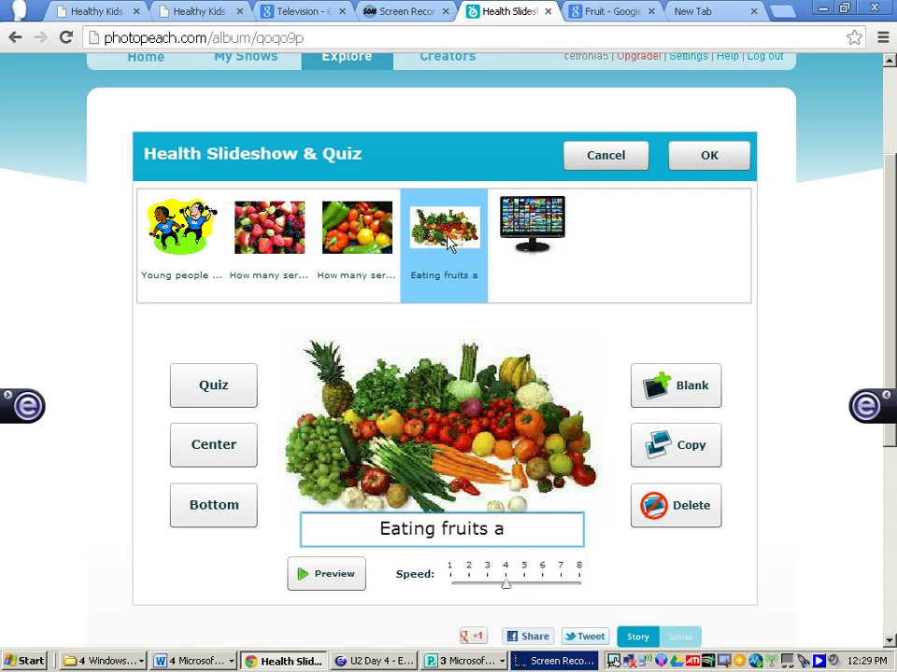
type("nd vege")
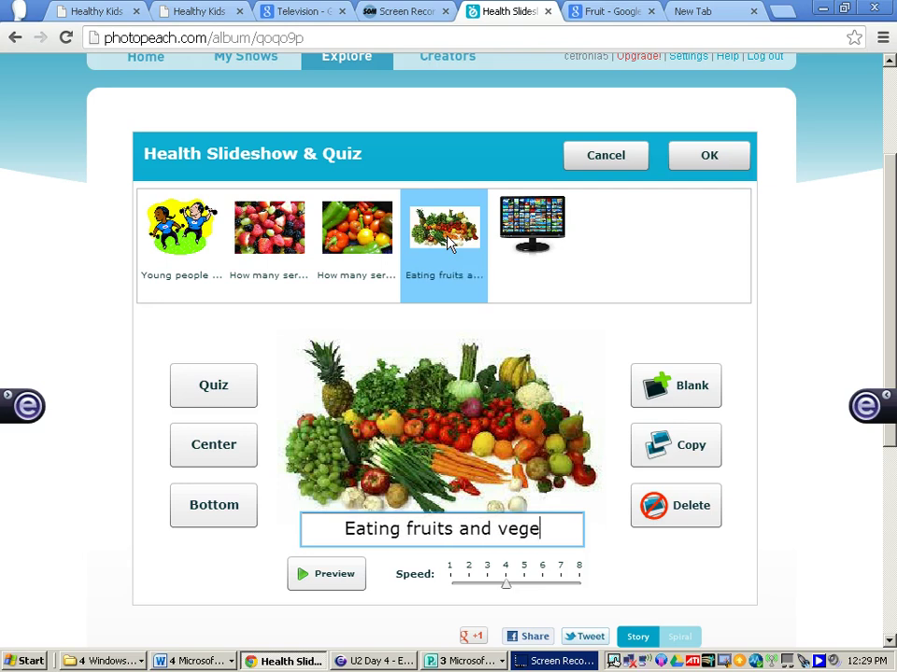
type("tables ca")
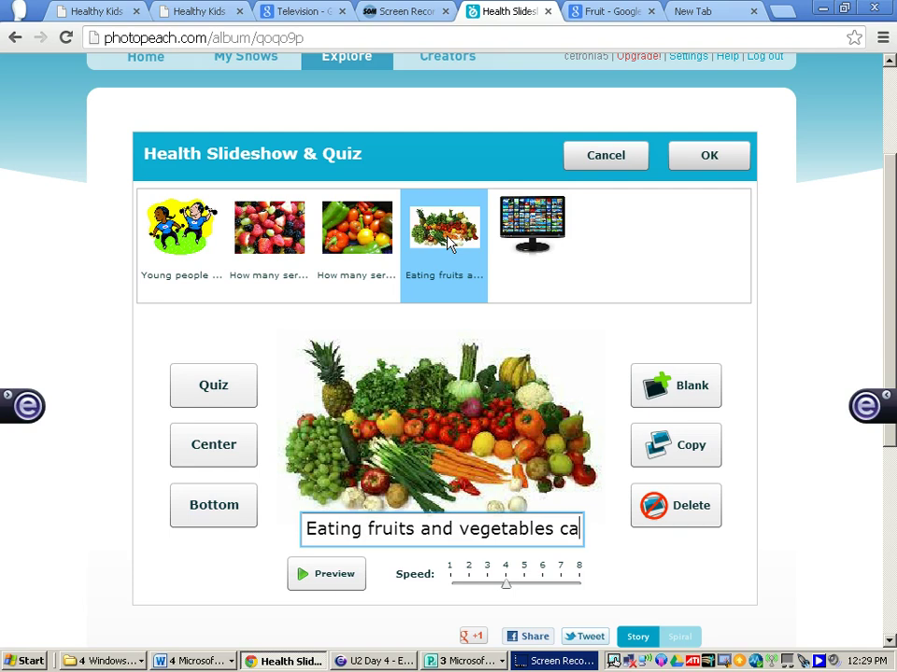
type("n reduce")
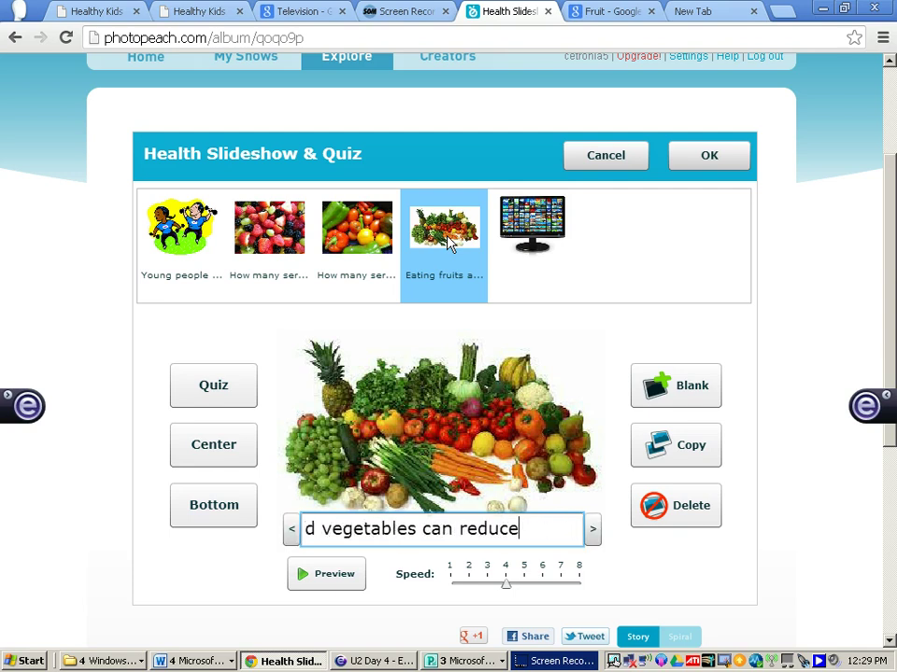
type(" the risc")
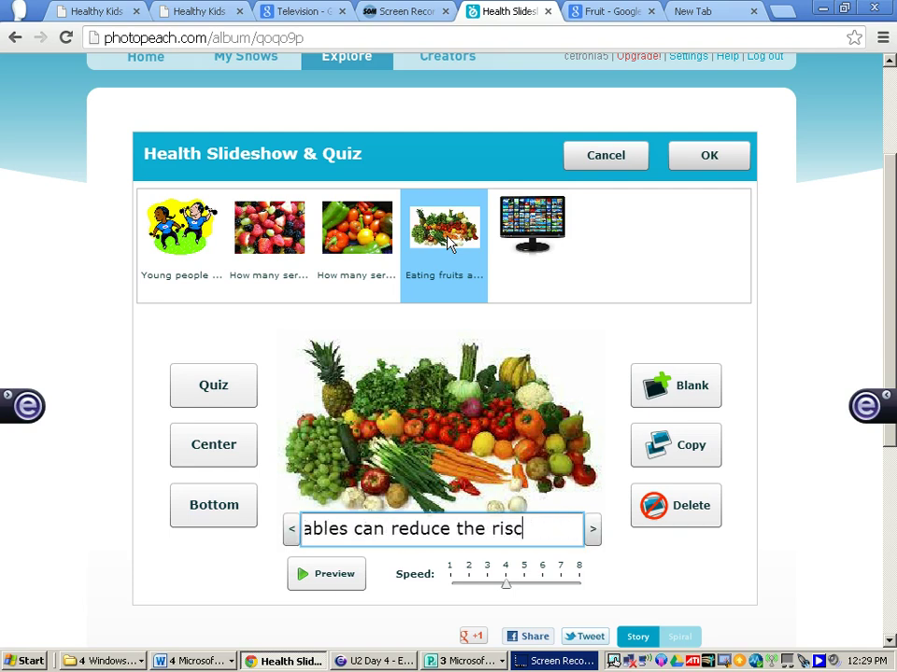
key("BackSpace")
type("k of man")
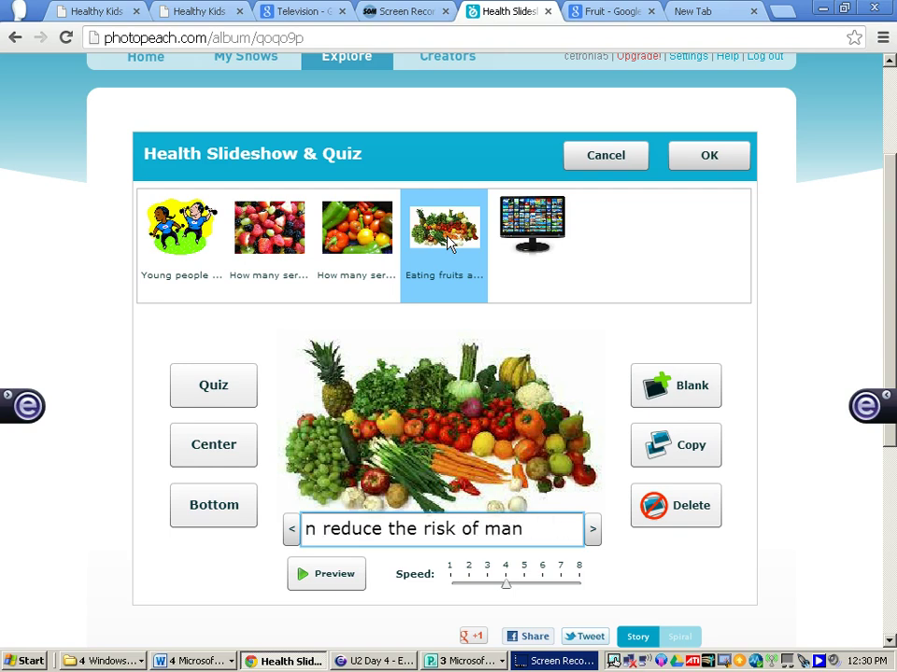
type("y diseases.")
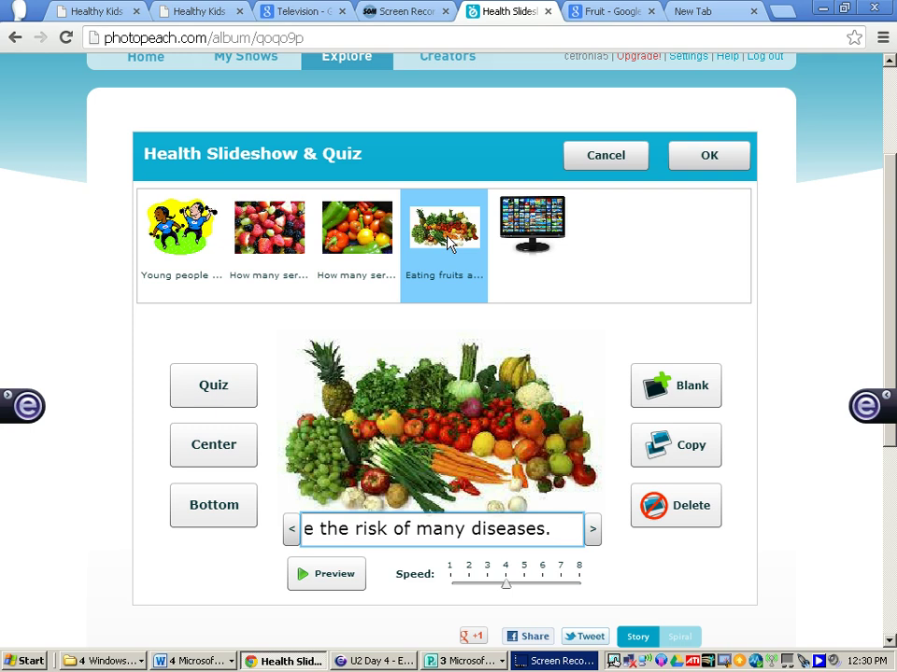
- Make the television picture a quiz asking "What is the most amount of time you should watch TV each day?", marking the second answer correct
left_click(519, 202)
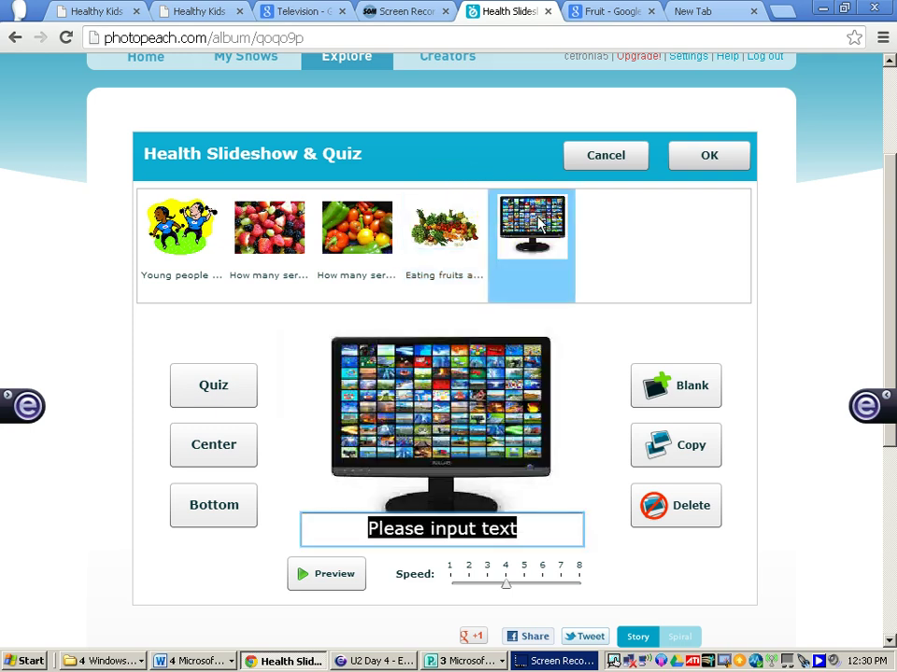
left_click(233, 405)
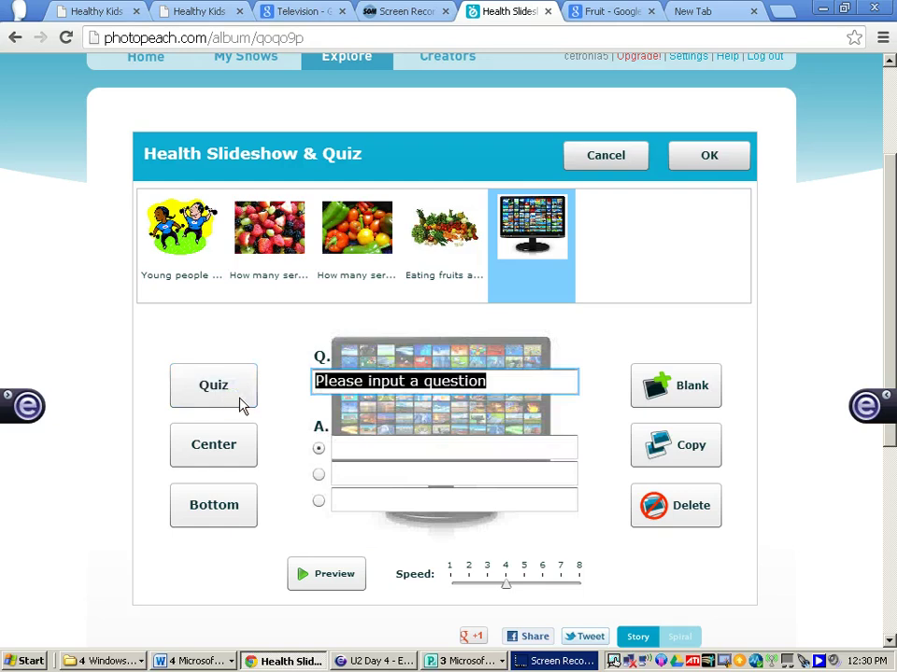
left_click(319, 475)
left_click(491, 378)
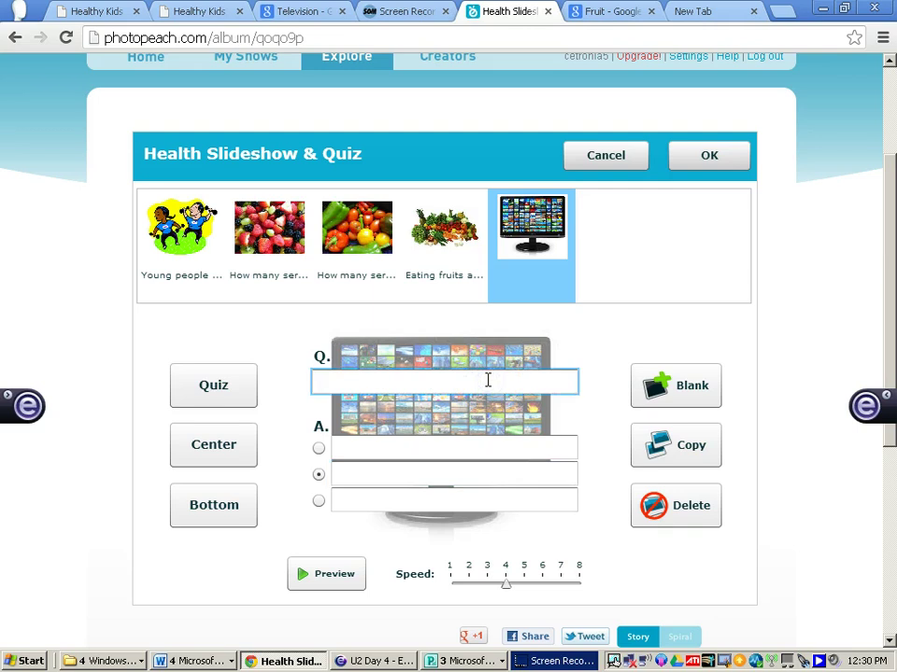
type("What is the ")
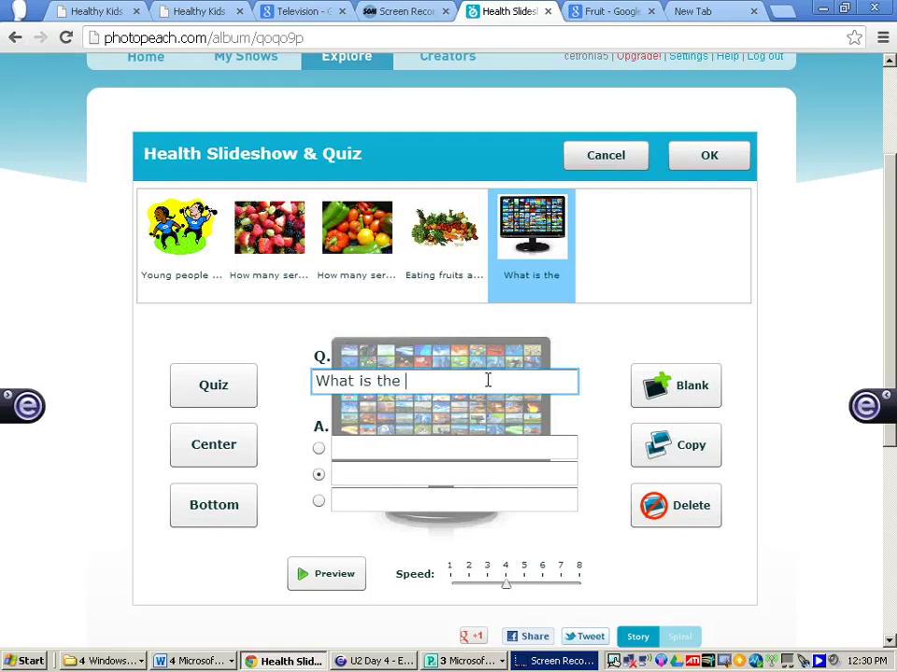
type("most amont")
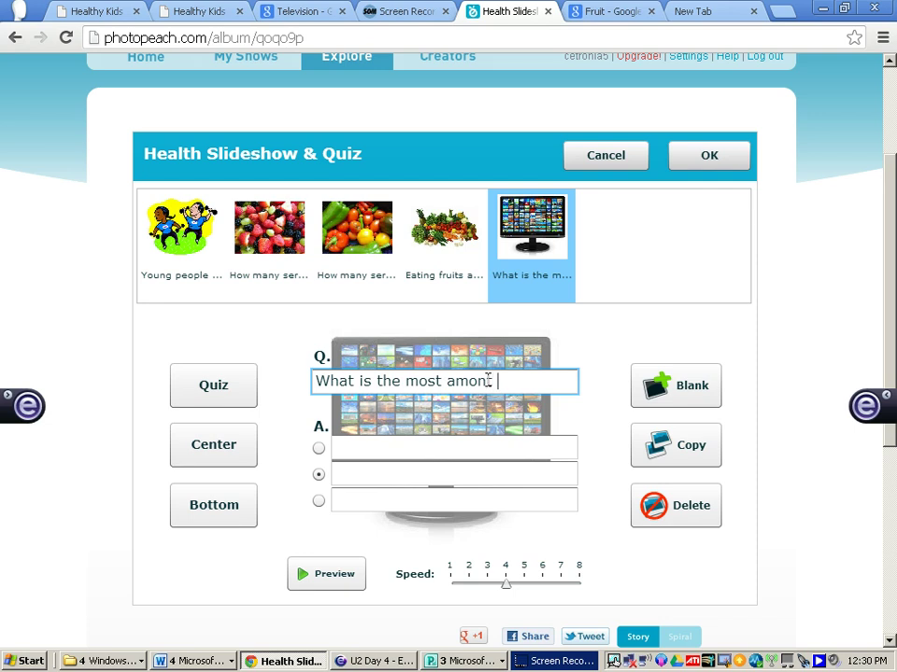
key("BackSpace")
type("ount of time you shold")
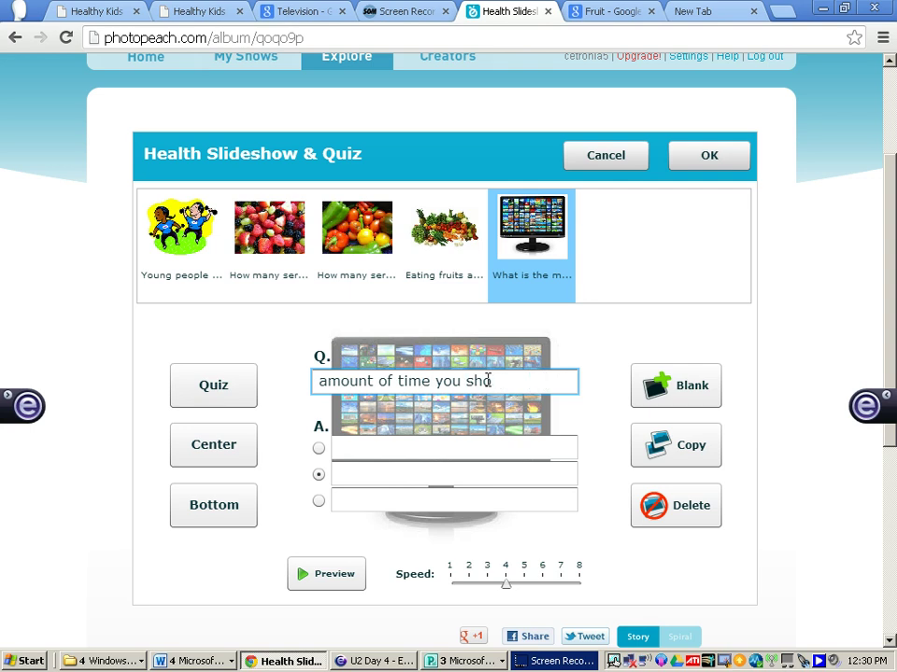
type("uld watc")
key("BackSpace")
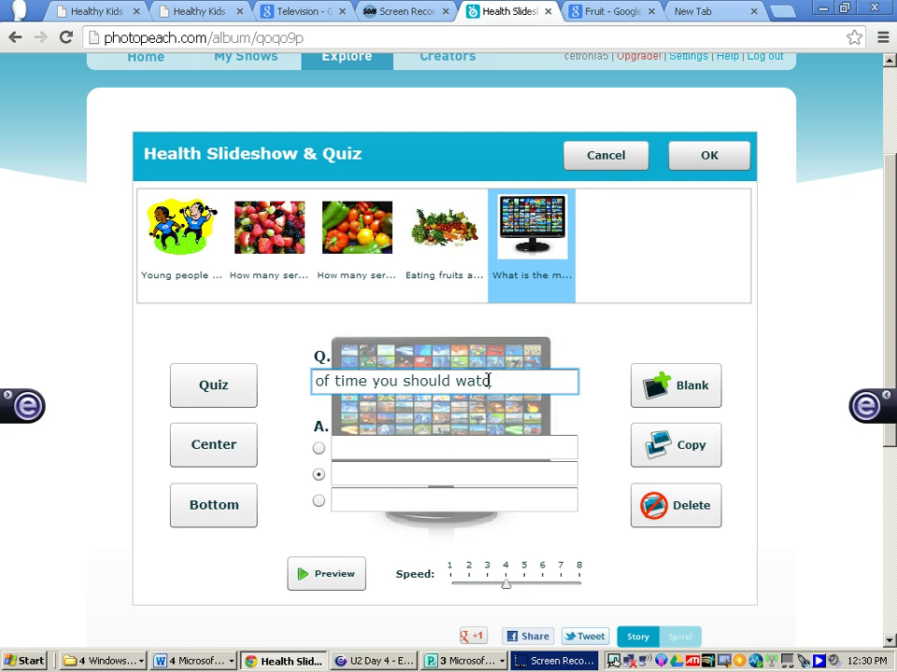
type("h TV each da")
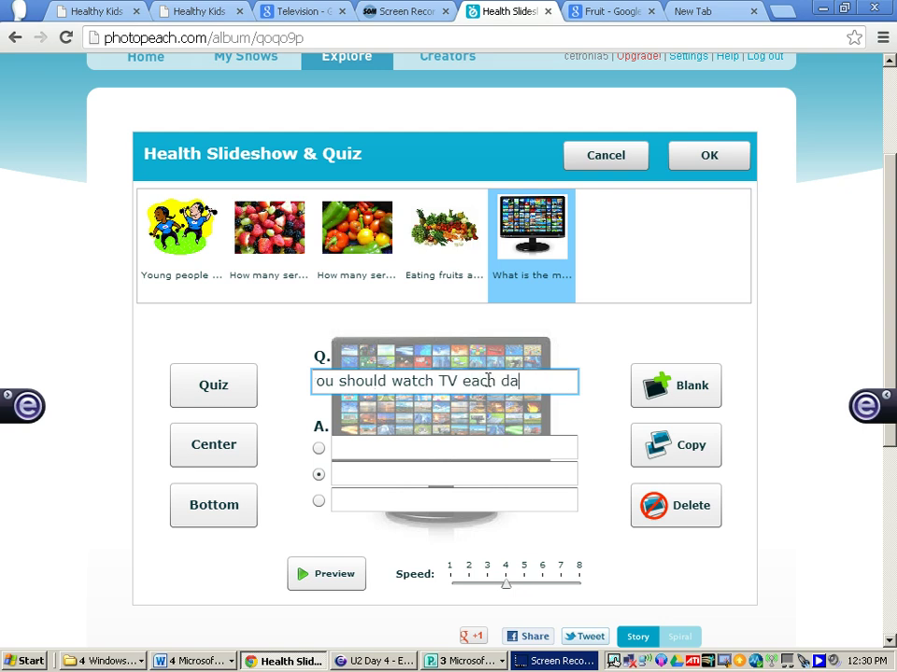
type("y?")
left_click(516, 399)
- Enter the TV question's answers as 3 hours, 2 hours and 5 hours, and save the slideshow's captions and quizzes
left_click(448, 448)
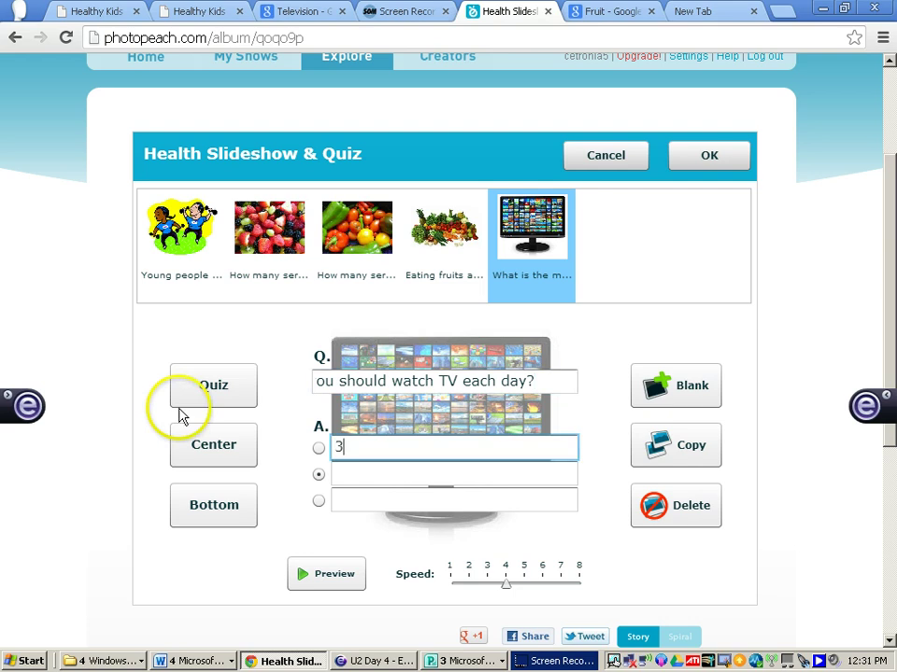
type("3 hours")
key("Tab")
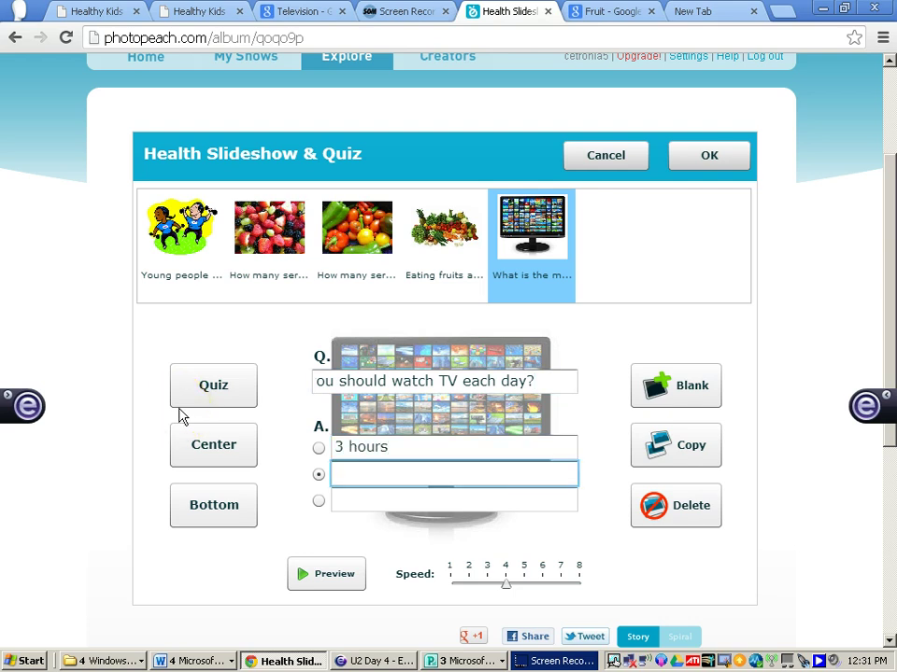
type("2 hours")
key("Tab")
type("5")
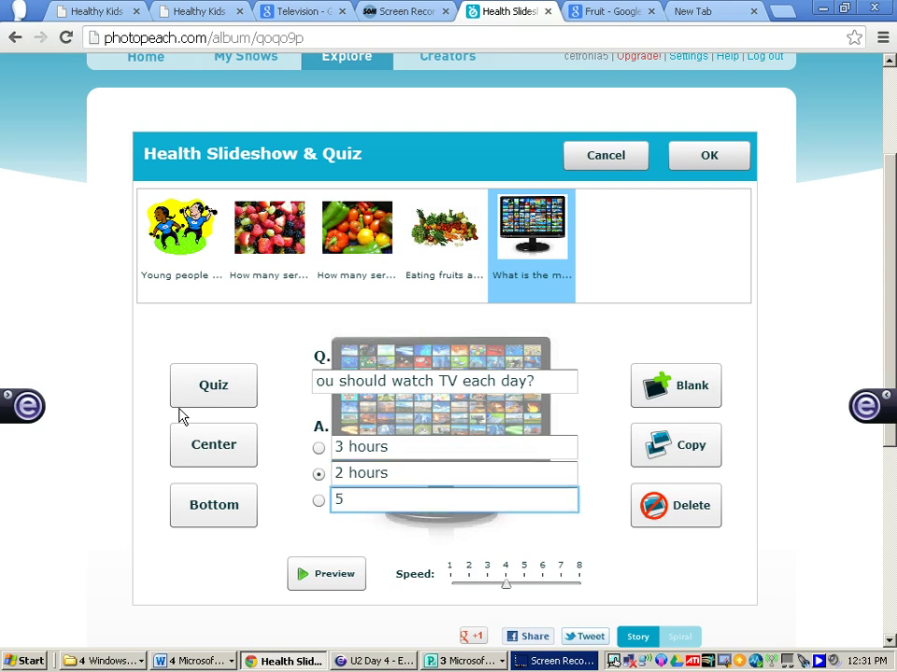
type(" hours")
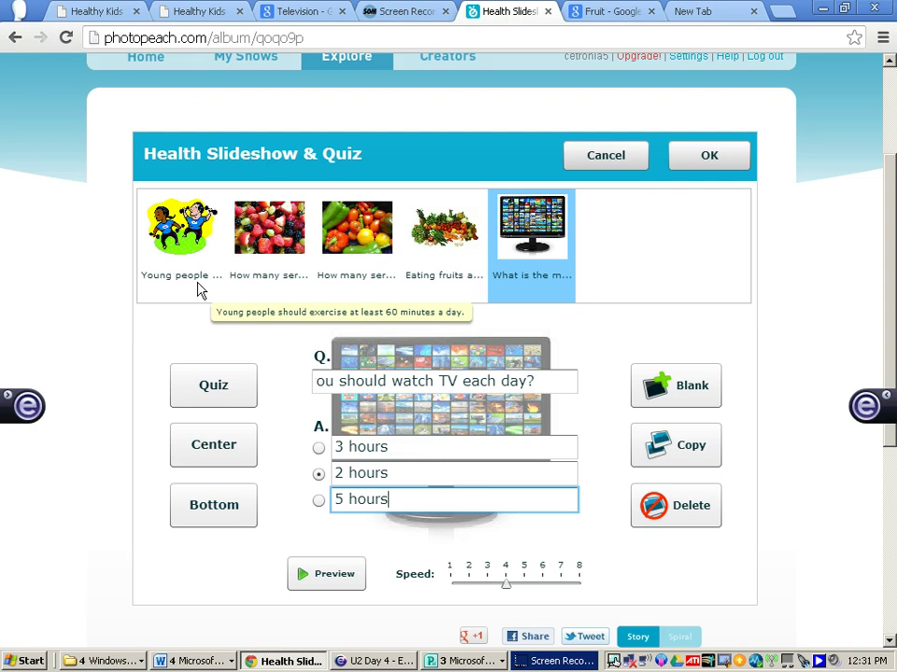
left_click(707, 164)
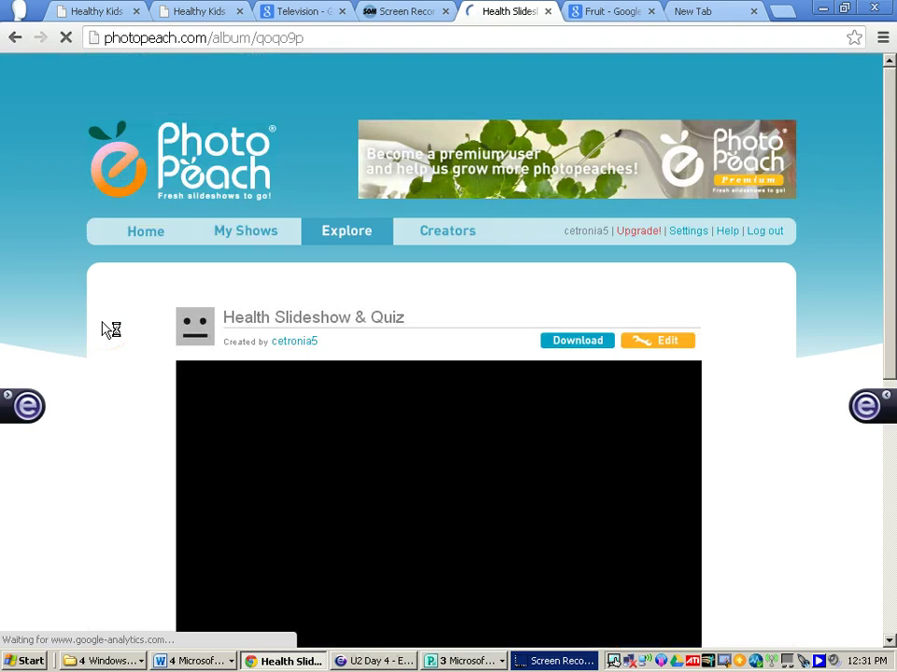
- Watch the saved slideshow play and answer its fruit servings question with the third choice, 2
scroll(106, 330, "down", 2)
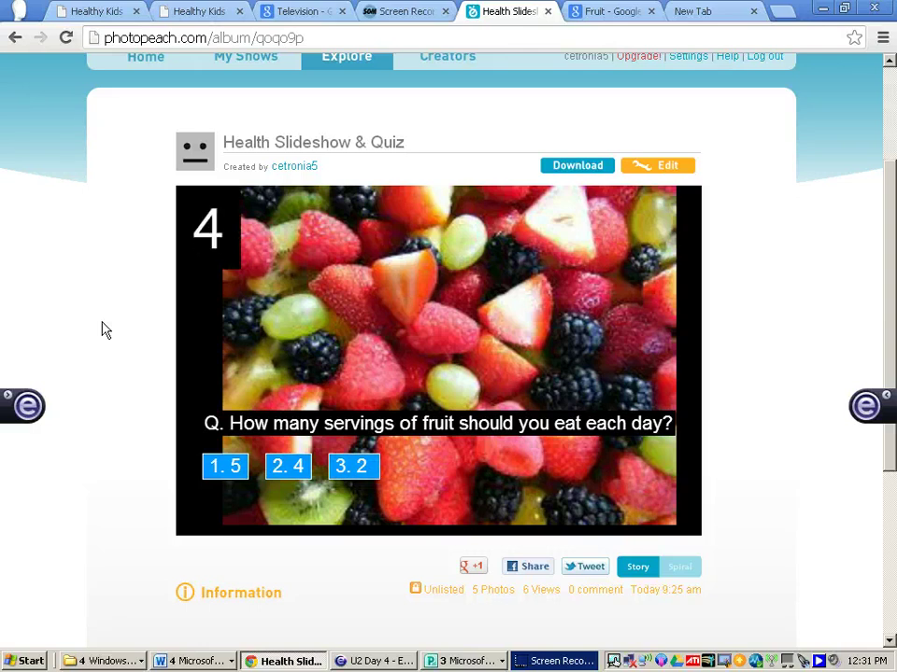
mouse_move(276, 373)
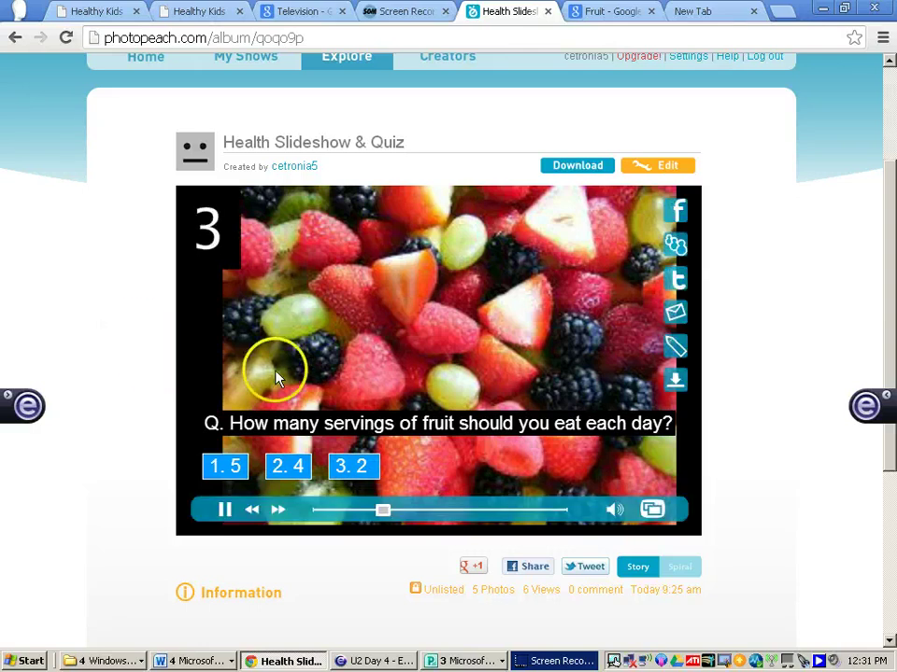
left_click(362, 470)
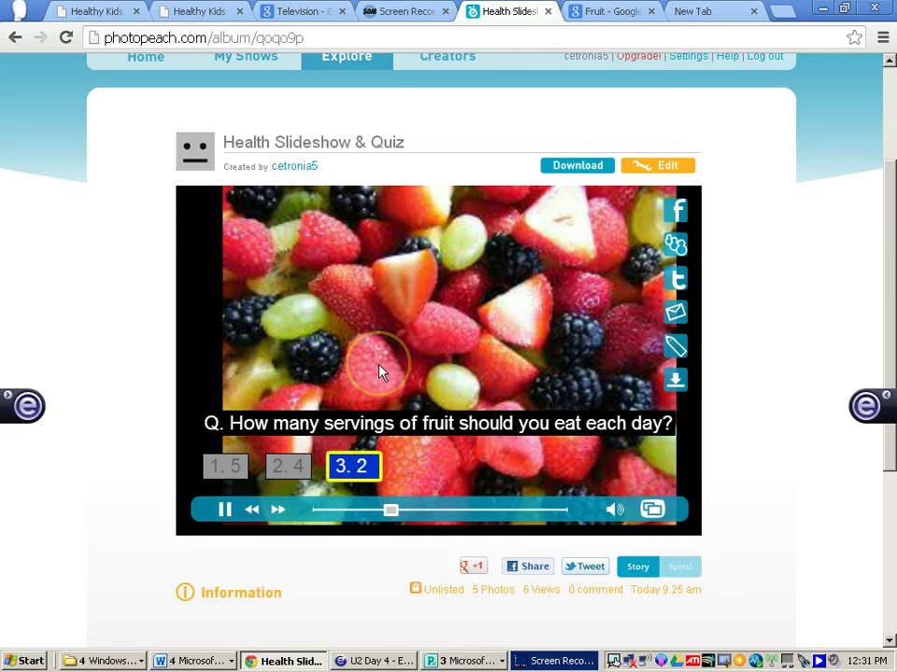